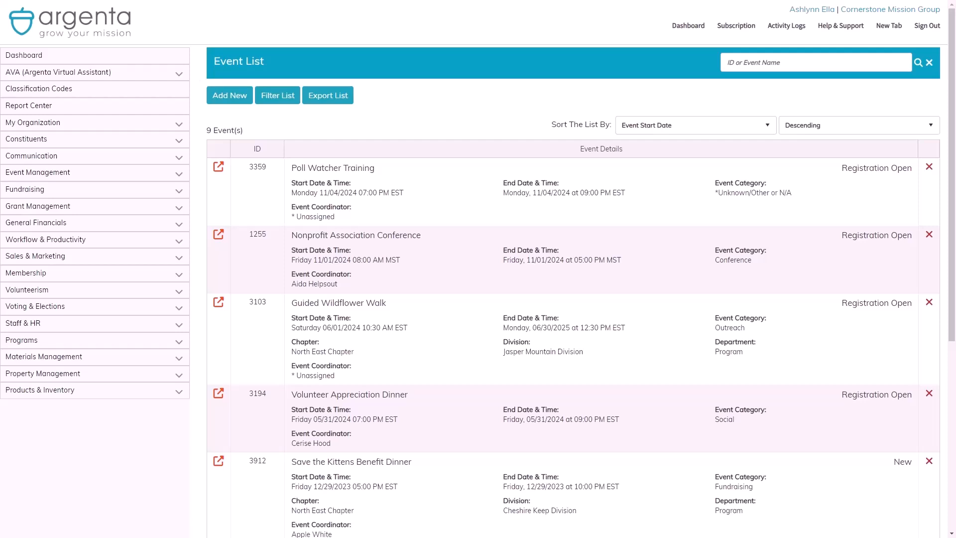
Step: Open the Nonprofit Association Conference event and add a new event category named My New Category
{"action": "left_click", "coordinate": [218, 236]}
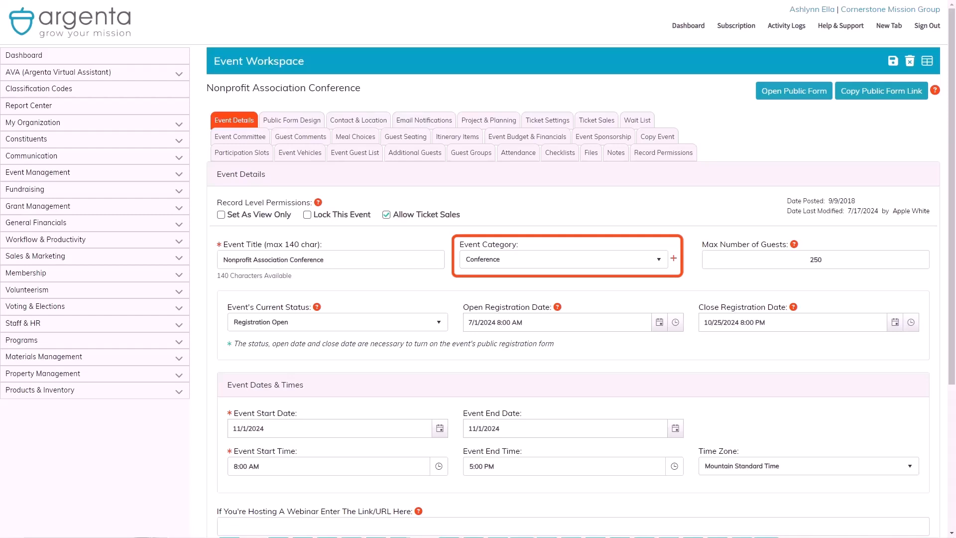
{"action": "left_click", "coordinate": [673, 258]}
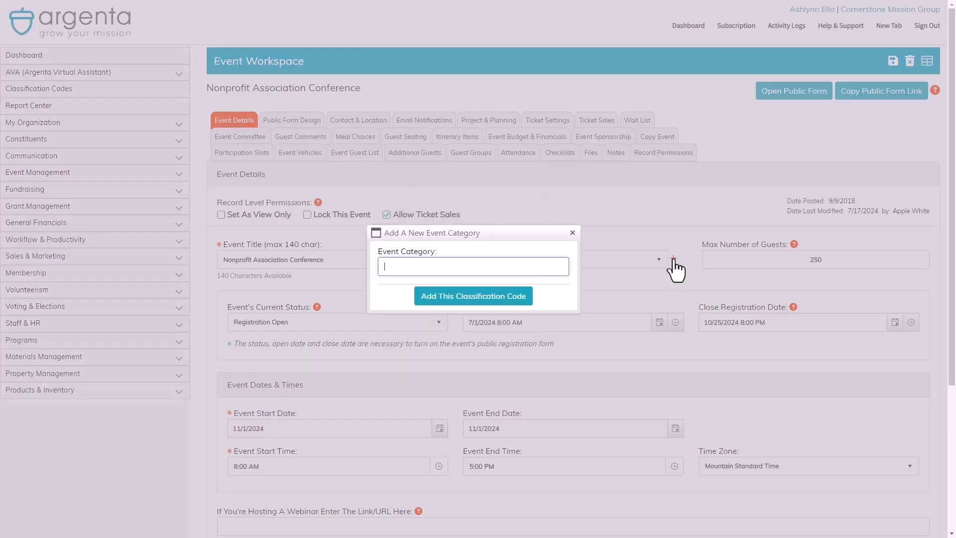
{"action": "type", "text": "My New Category"}
{"action": "left_click", "coordinate": [509, 301]}
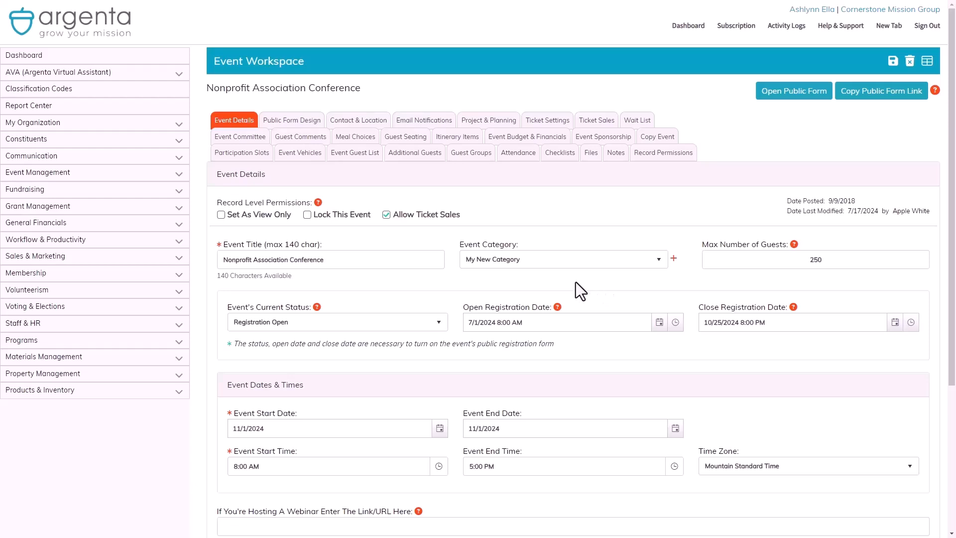
Step: Set the event category to Conference and check the options available for the event's current status
{"action": "left_click", "coordinate": [649, 260]}
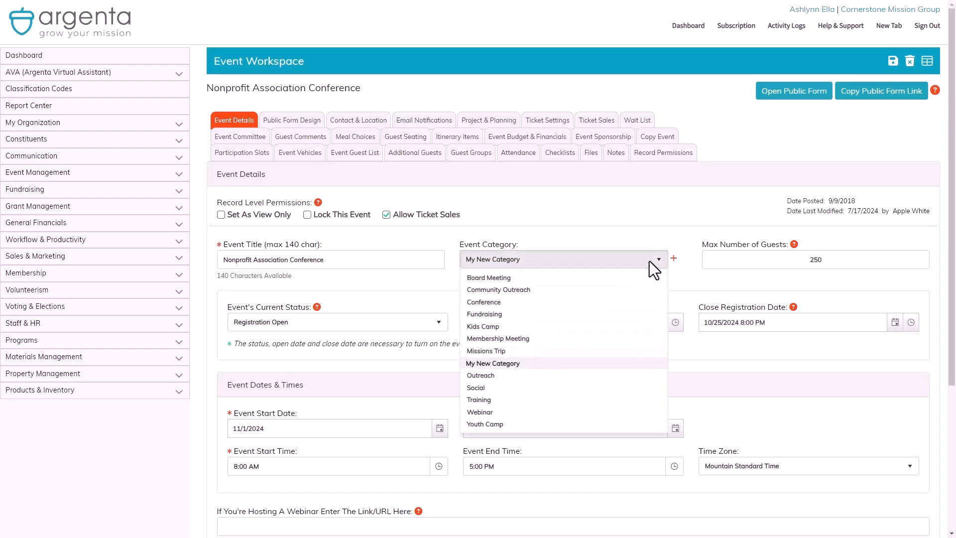
{"action": "left_click", "coordinate": [647, 311]}
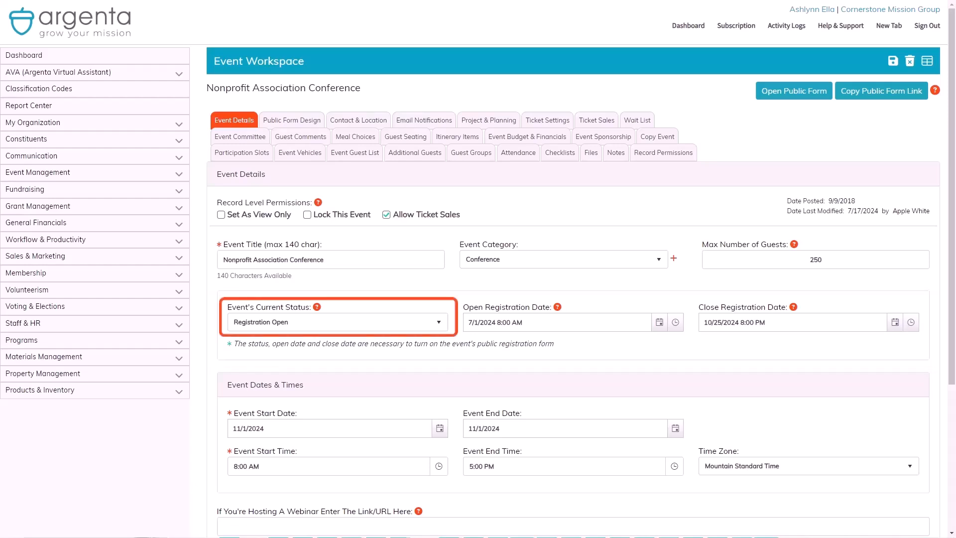
{"action": "left_click", "coordinate": [438, 324]}
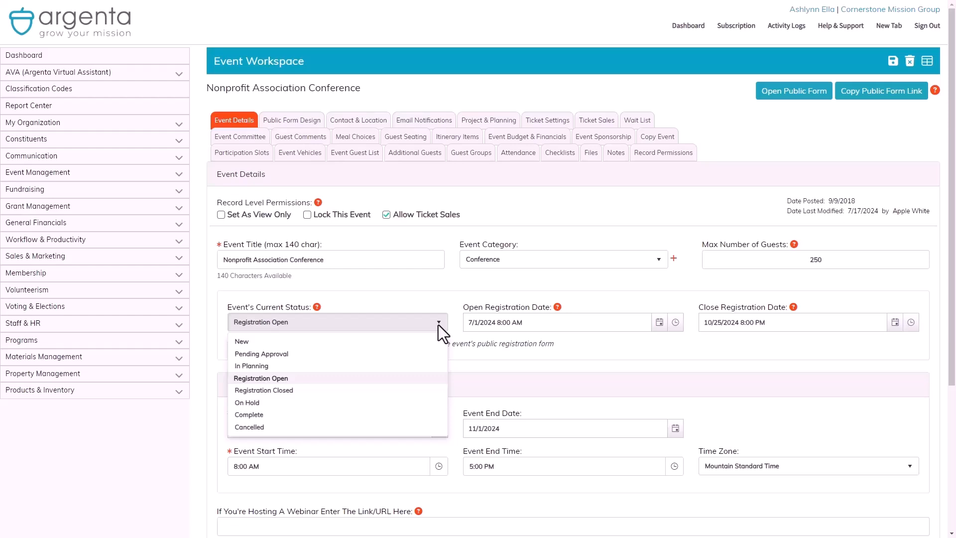
{"action": "left_click", "coordinate": [438, 324]}
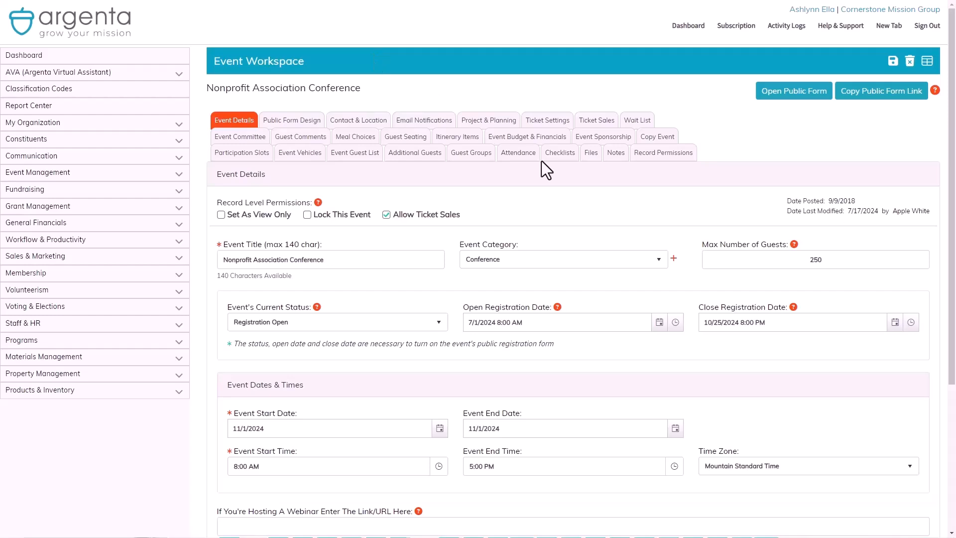
Step: Search for the Fall Fundraising campaign and assign it as the event's associated campaign
{"action": "scroll", "coordinate": [542, 164], "scroll_direction": "down", "scroll_amount": 4}
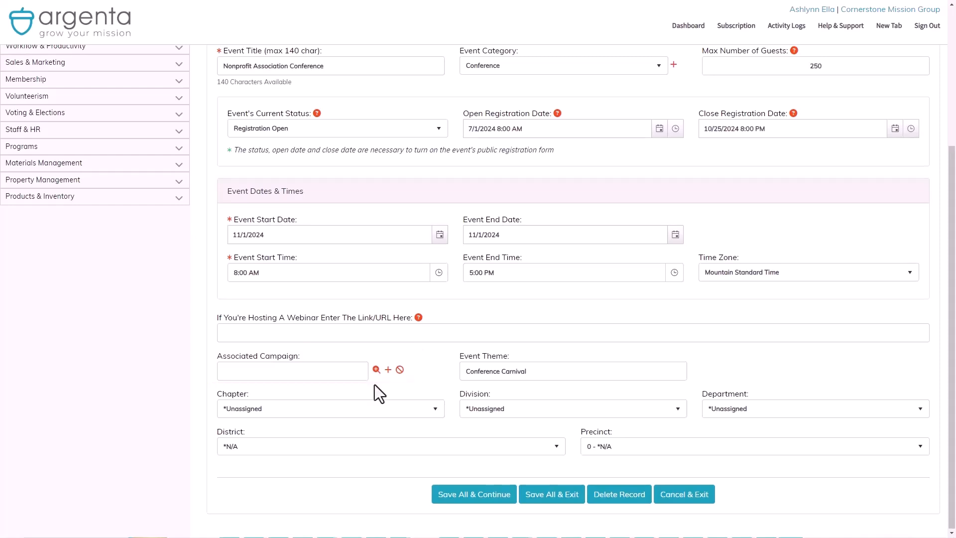
{"action": "left_click", "coordinate": [376, 369]}
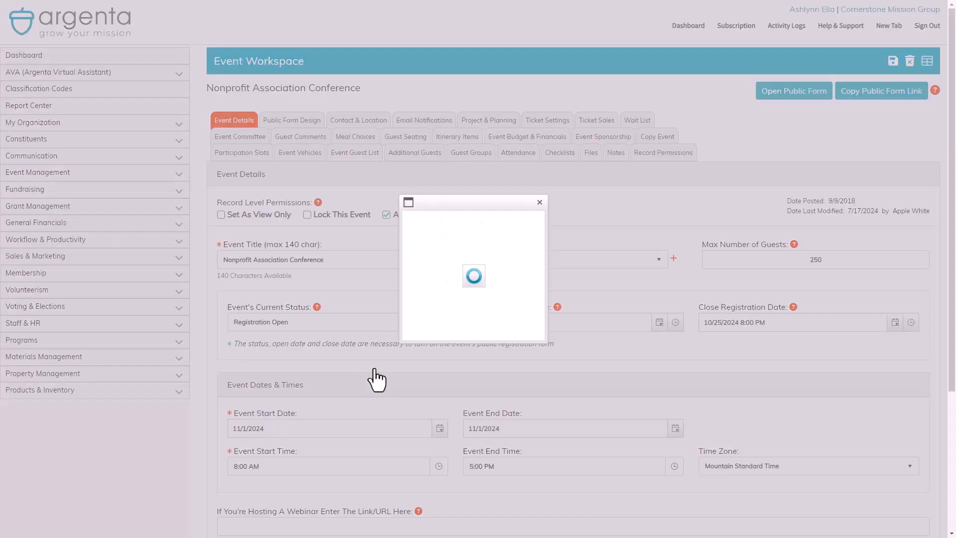
{"action": "type", "text": "Fall Fundraising"}
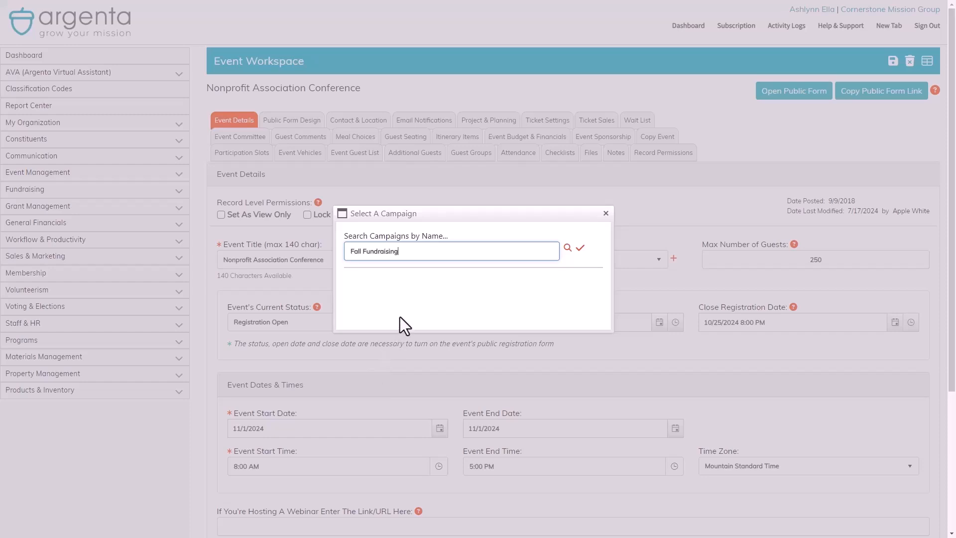
{"action": "left_click", "coordinate": [568, 247]}
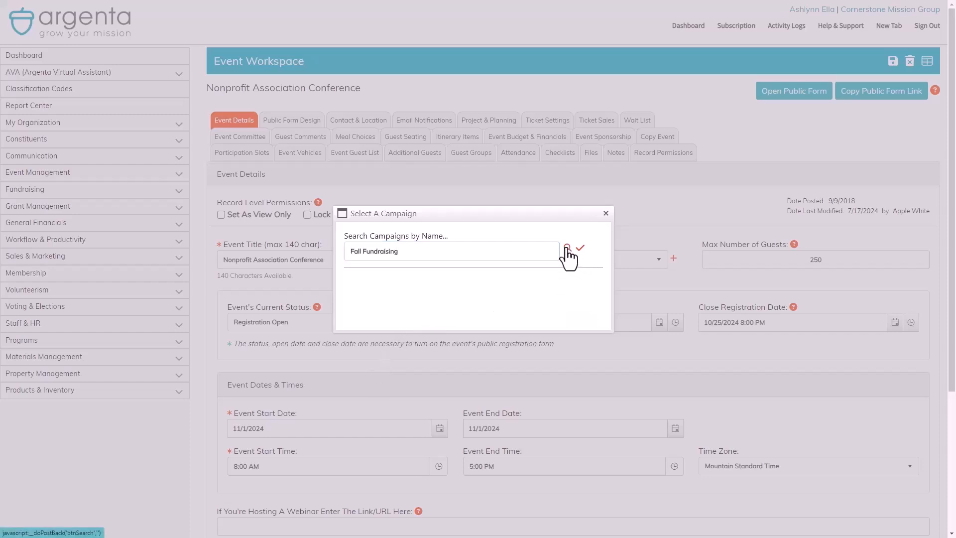
{"action": "left_click", "coordinate": [588, 293]}
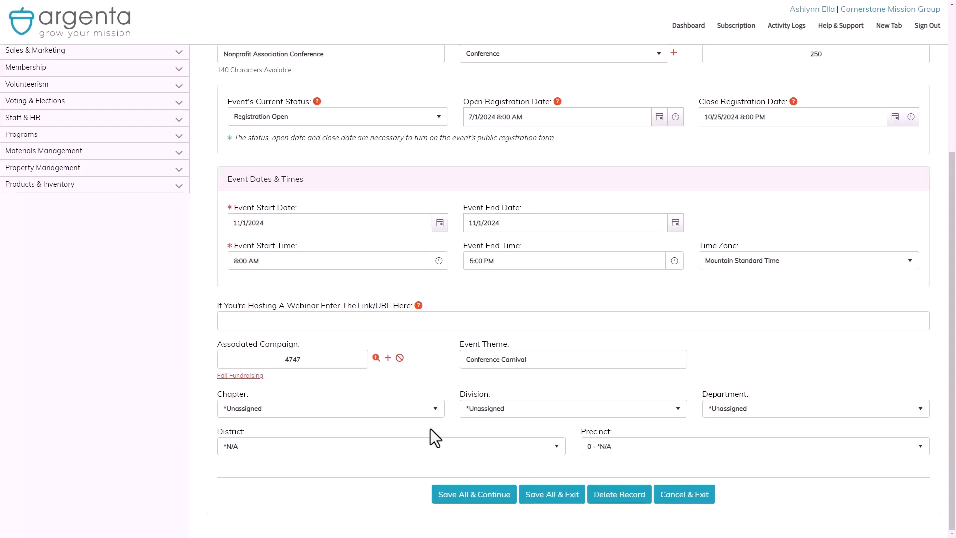
Step: Assign the event to the North East Chapter, Canter Core Division and Program department
{"action": "left_click", "coordinate": [431, 409]}
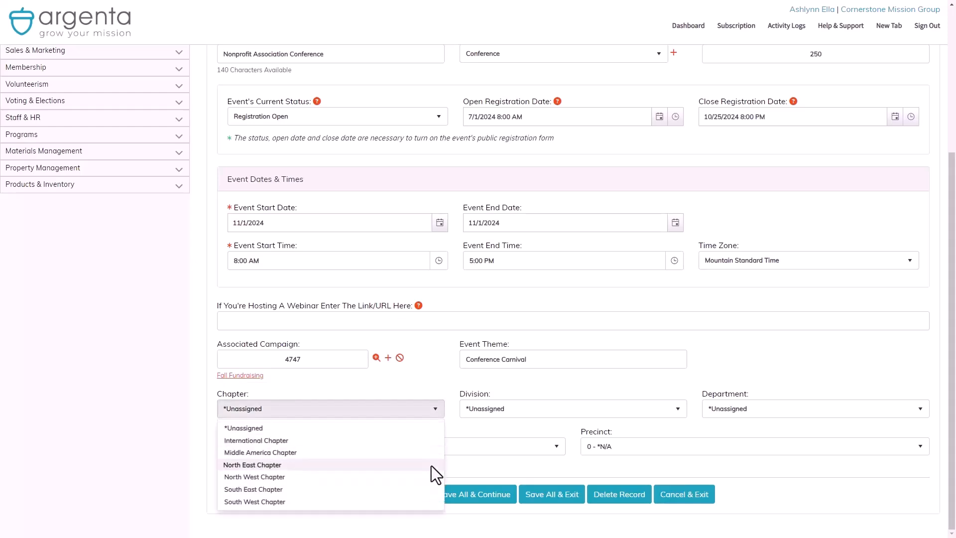
{"action": "left_click", "coordinate": [431, 465]}
{"action": "left_click", "coordinate": [554, 411]}
{"action": "left_click", "coordinate": [542, 435]}
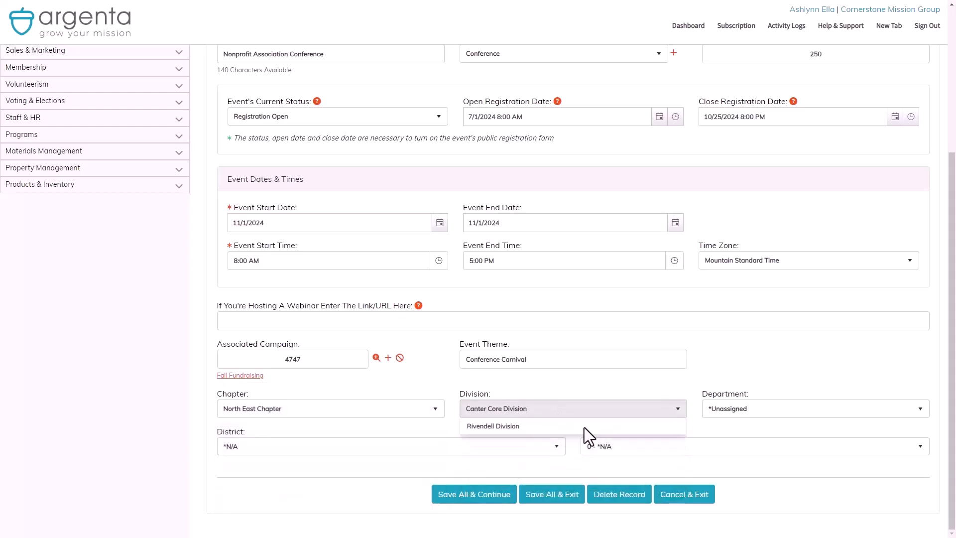
{"action": "left_click", "coordinate": [741, 408]}
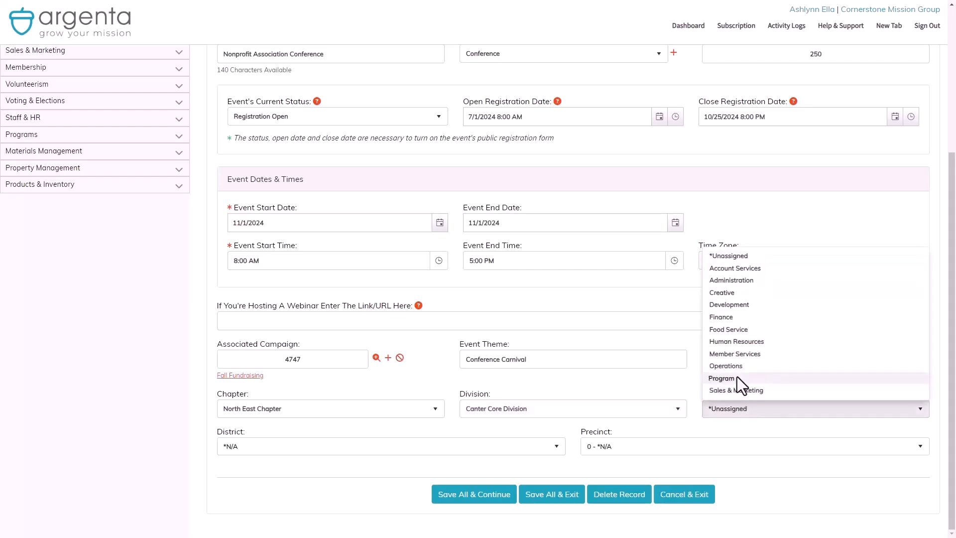
{"action": "left_click", "coordinate": [736, 377]}
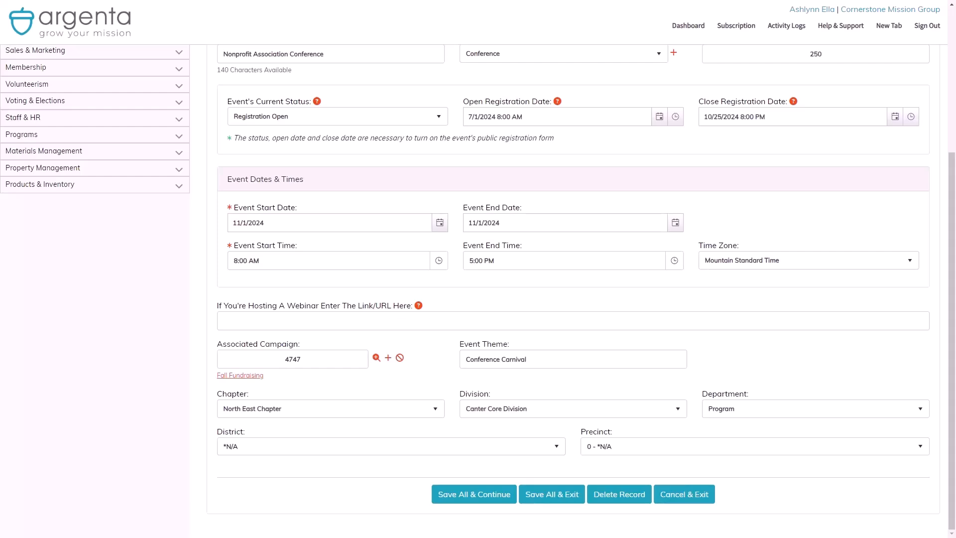
Step: Check the choices offered for the event's district and precinct
{"action": "left_click", "coordinate": [390, 446]}
{"action": "left_click", "coordinate": [239, 478]}
{"action": "left_click", "coordinate": [755, 446]}
{"action": "left_click", "coordinate": [754, 477]}
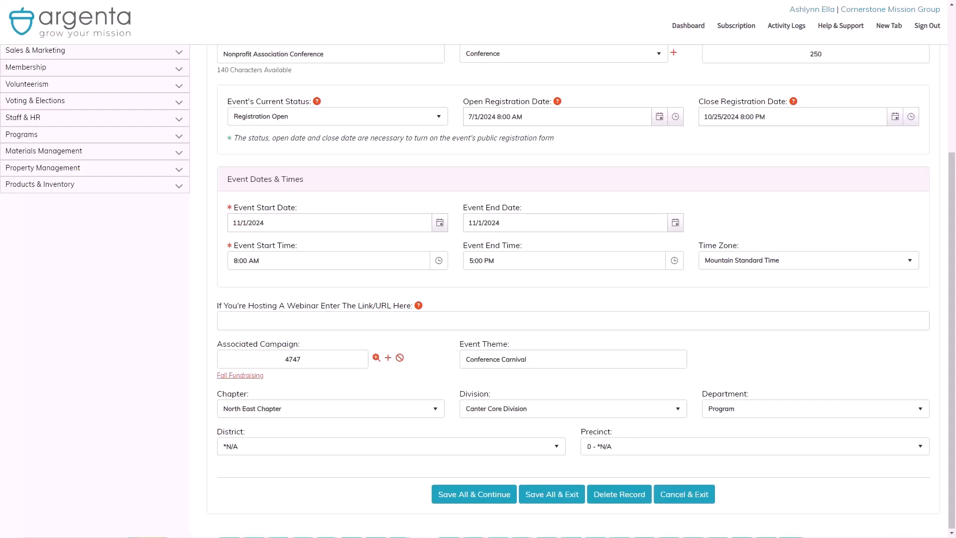
Step: Review the event's contact and location details and the settings of its existing ticket types
{"action": "scroll", "coordinate": [572, 289], "scroll_direction": "up", "scroll_amount": 4}
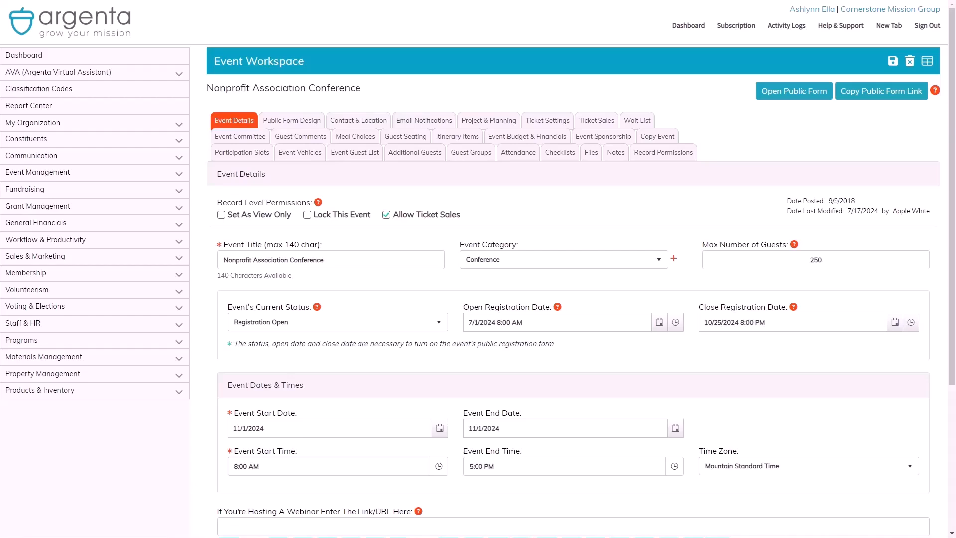
{"action": "left_click", "coordinate": [366, 128]}
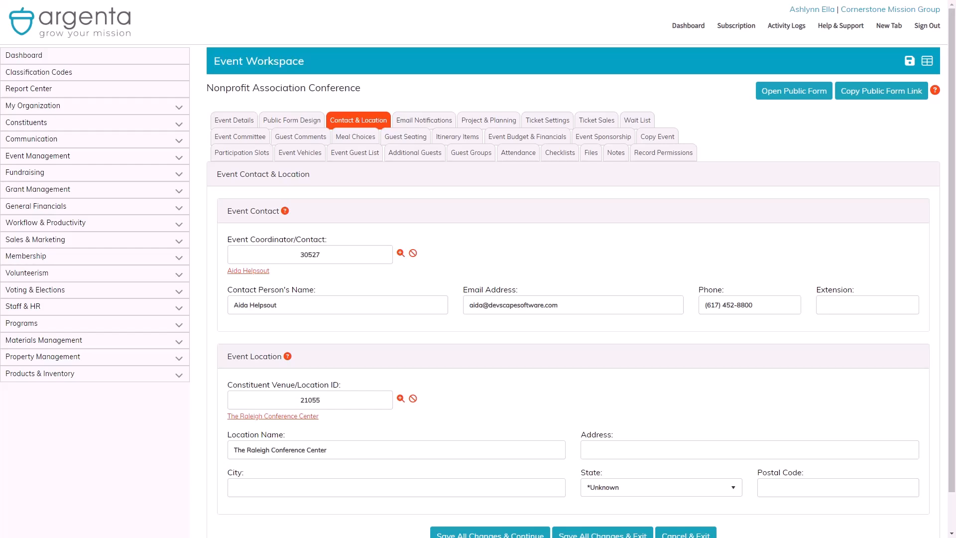
{"action": "left_click", "coordinate": [548, 121]}
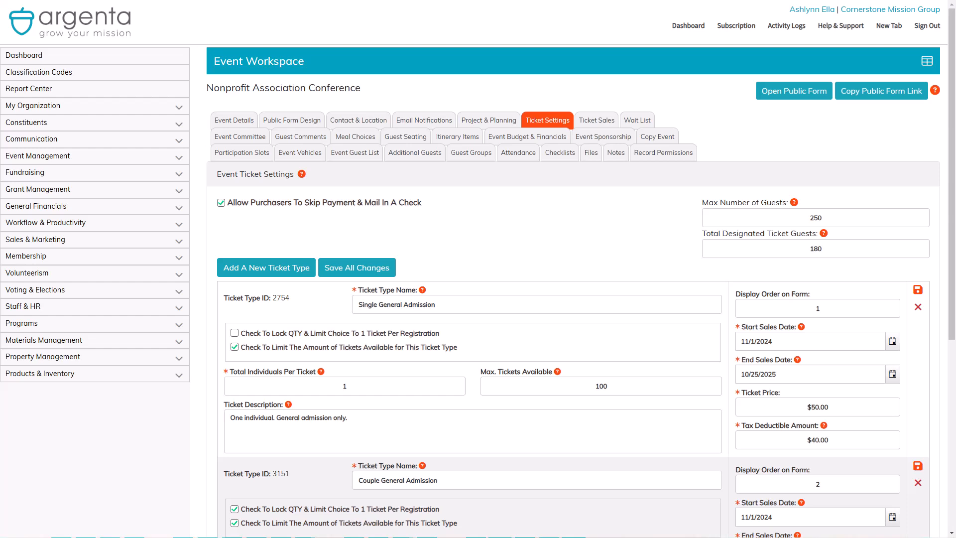
{"action": "scroll", "coordinate": [478, 298], "scroll_direction": "down", "scroll_amount": 2}
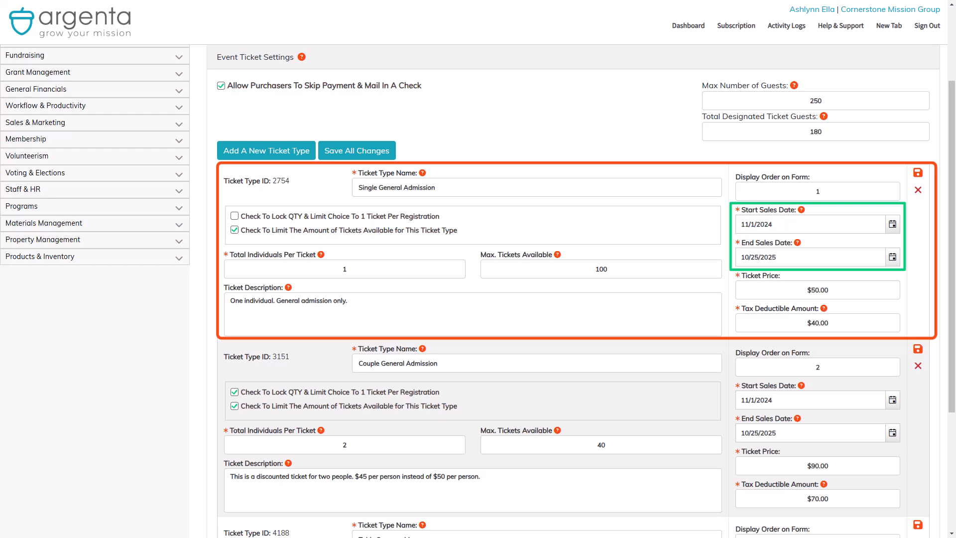
{"action": "scroll", "coordinate": [573, 299], "scroll_direction": "down", "scroll_amount": 4}
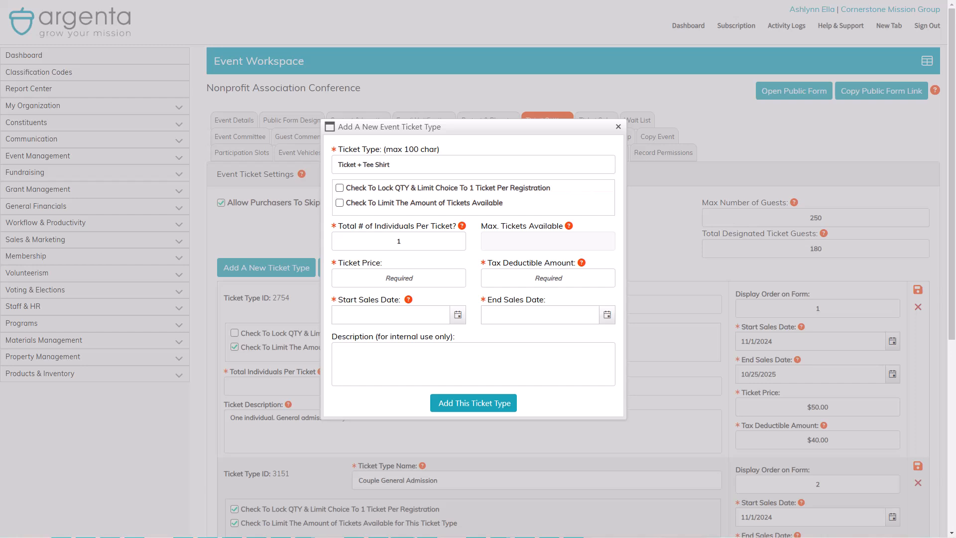
Step: Limit the number of tickets available for the new Ticket + Tee Shirt ticket type to 40
{"action": "left_click", "coordinate": [339, 202]}
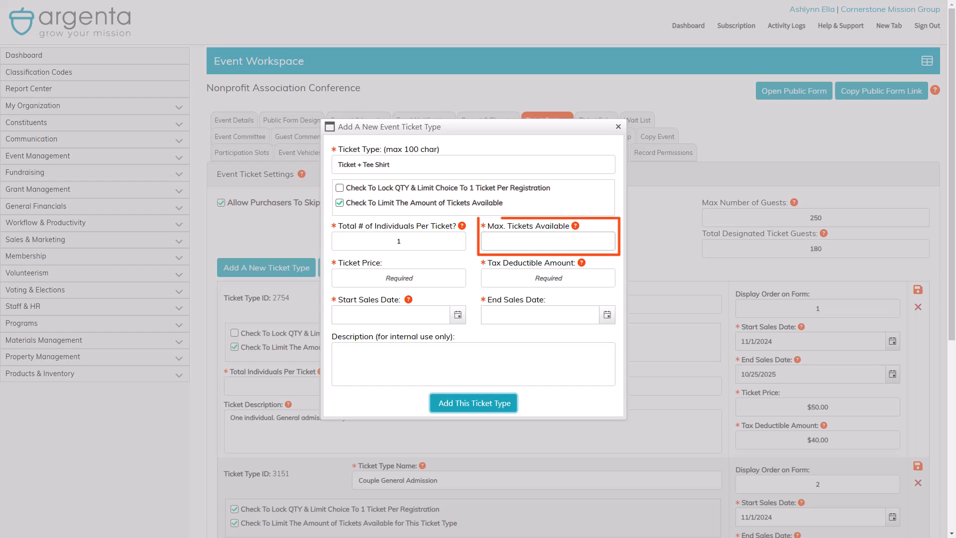
{"action": "left_click", "coordinate": [548, 241]}
{"action": "type", "text": "40"}
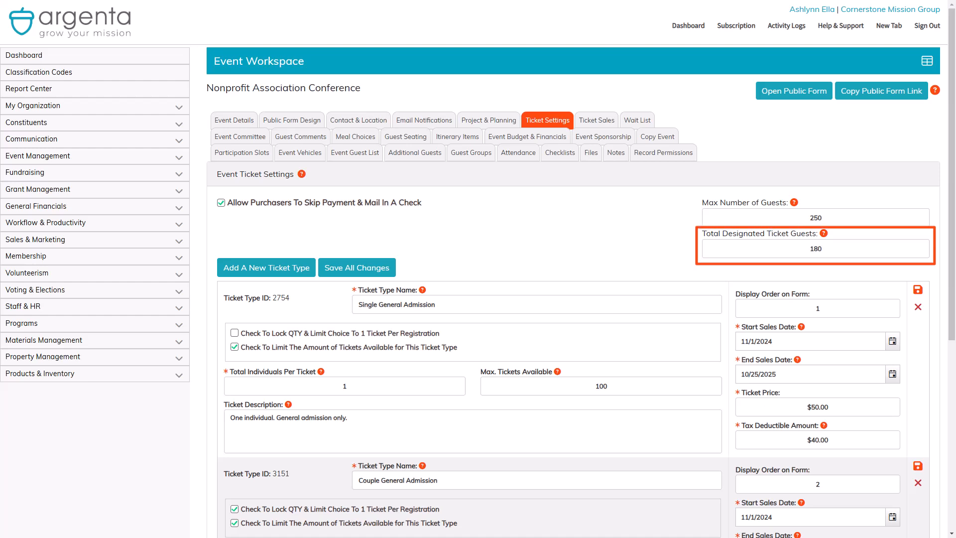
Step: Set the form display order to 2 for Single General Admission and 1 for Couple General Admission, and save the changes
{"action": "left_click_drag", "start_coordinate": [951, 174], "coordinate": [951, 268]}
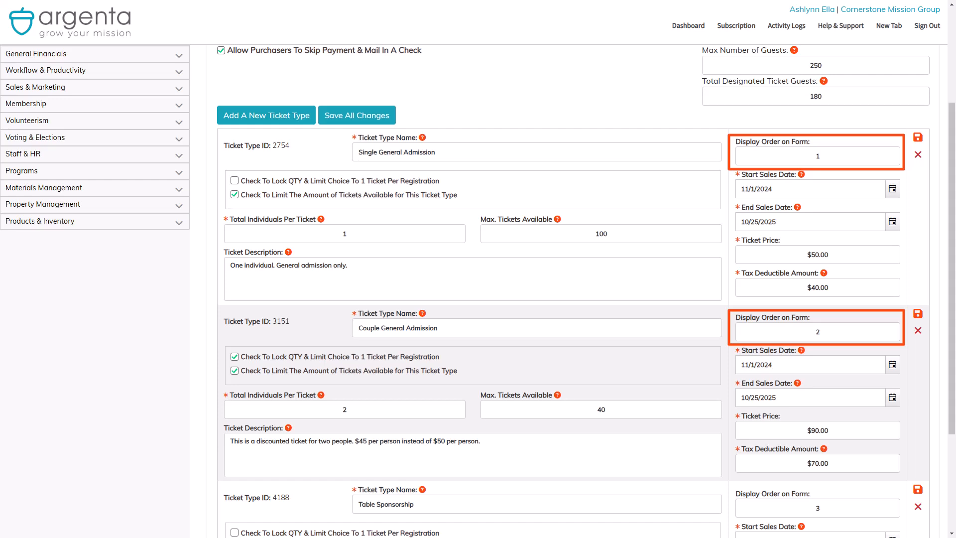
{"action": "left_click", "coordinate": [817, 156]}
{"action": "type", "text": "2"}
{"action": "left_click", "coordinate": [817, 332]}
{"action": "type", "text": "1"}
{"action": "left_click", "coordinate": [354, 117]}
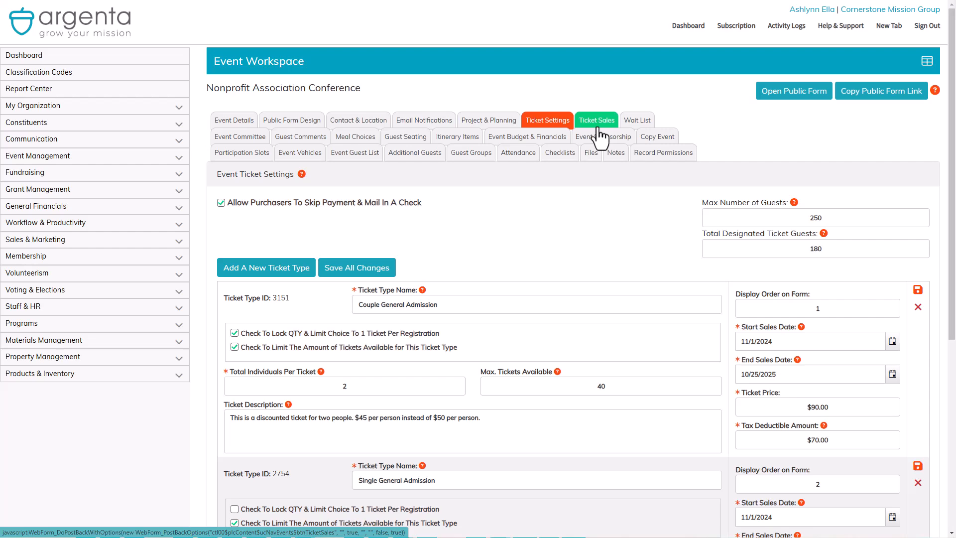
Step: Start a new ticket sale for the conference and select the purchaser by searching the event guests by name
{"action": "left_click", "coordinate": [598, 127]}
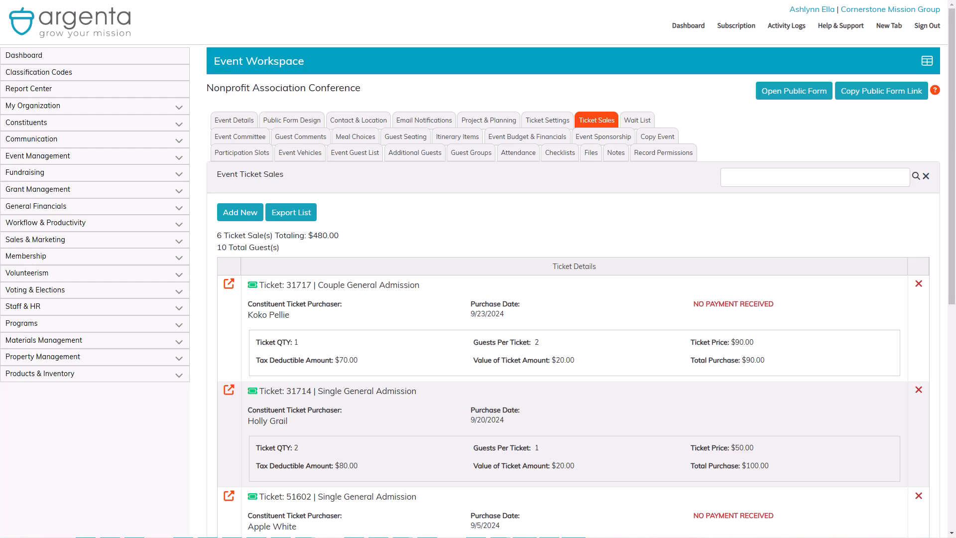
{"action": "left_click", "coordinate": [241, 214]}
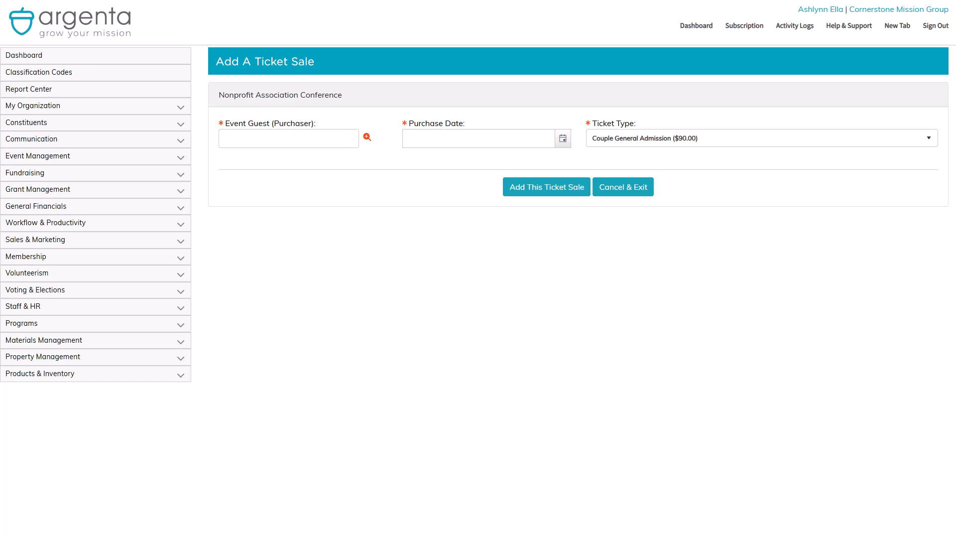
{"action": "left_click", "coordinate": [366, 137]}
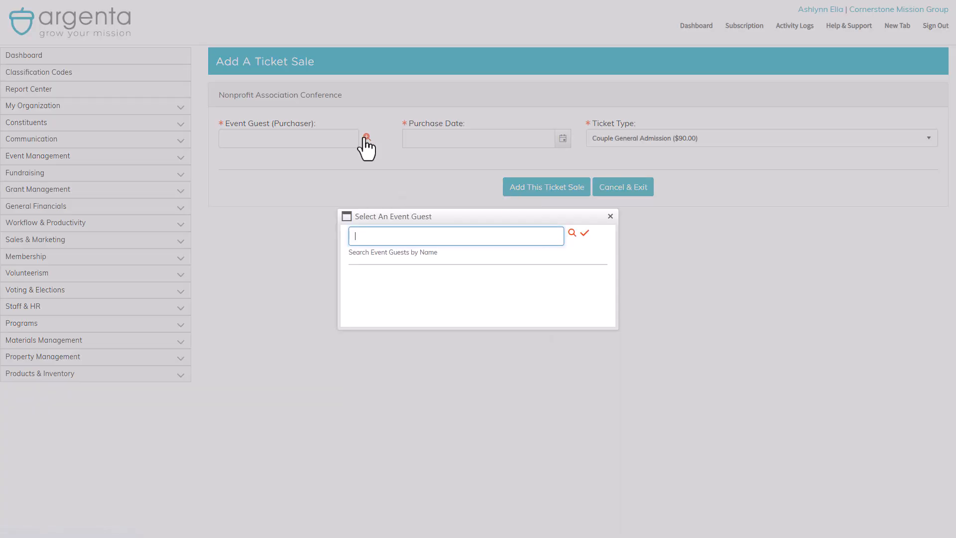
{"action": "type", "text": "nata"}
{"action": "key", "text": "Return"}
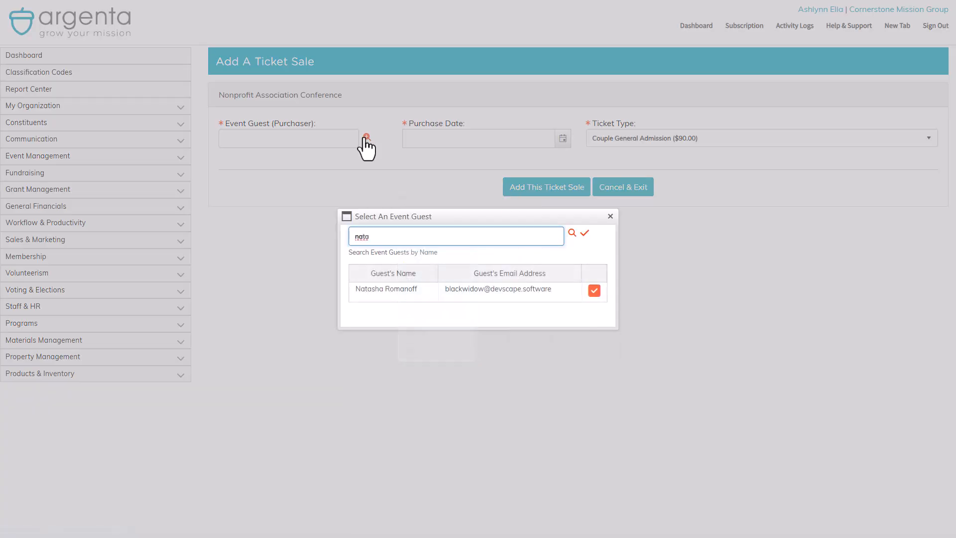
{"action": "left_click", "coordinate": [594, 296]}
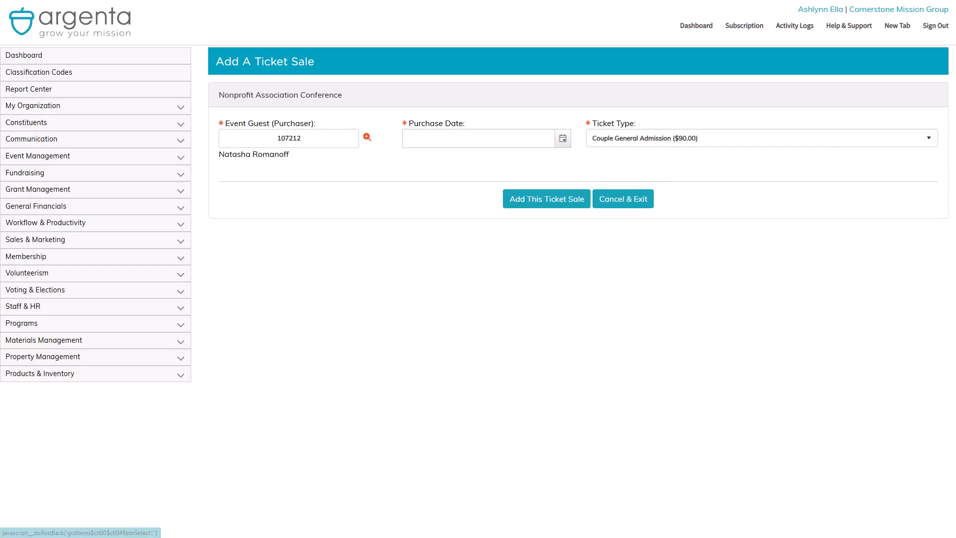
Step: Set the purchase date to 11/21/2024 and the ticket type to Single General Admission ($50.00), and add the ticket sale
{"action": "left_click", "coordinate": [562, 139]}
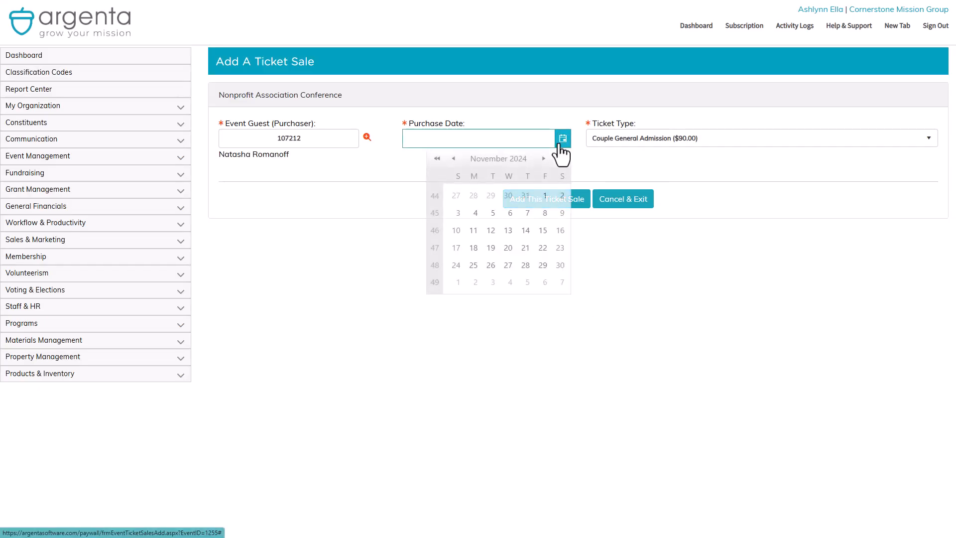
{"action": "left_click", "coordinate": [526, 248]}
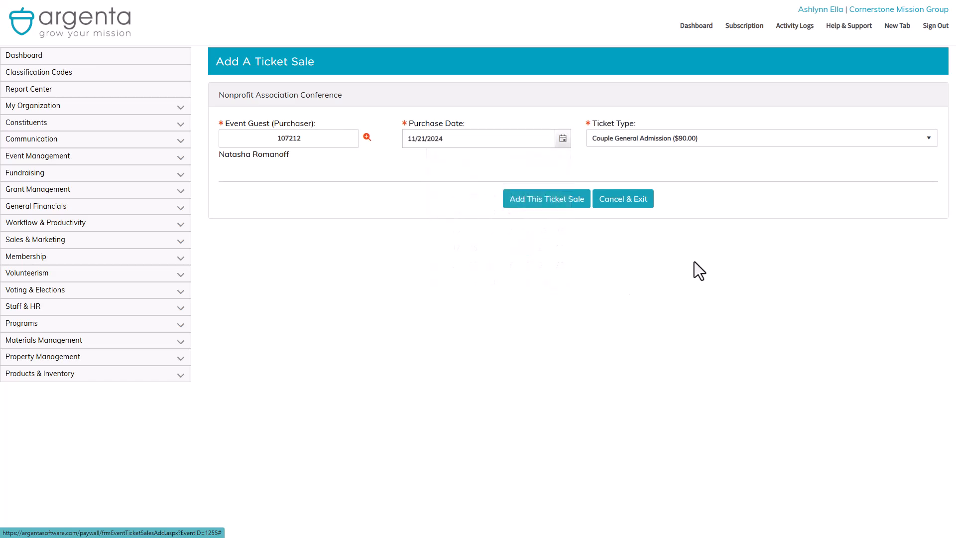
{"action": "left_click", "coordinate": [719, 143]}
{"action": "left_click", "coordinate": [717, 169]}
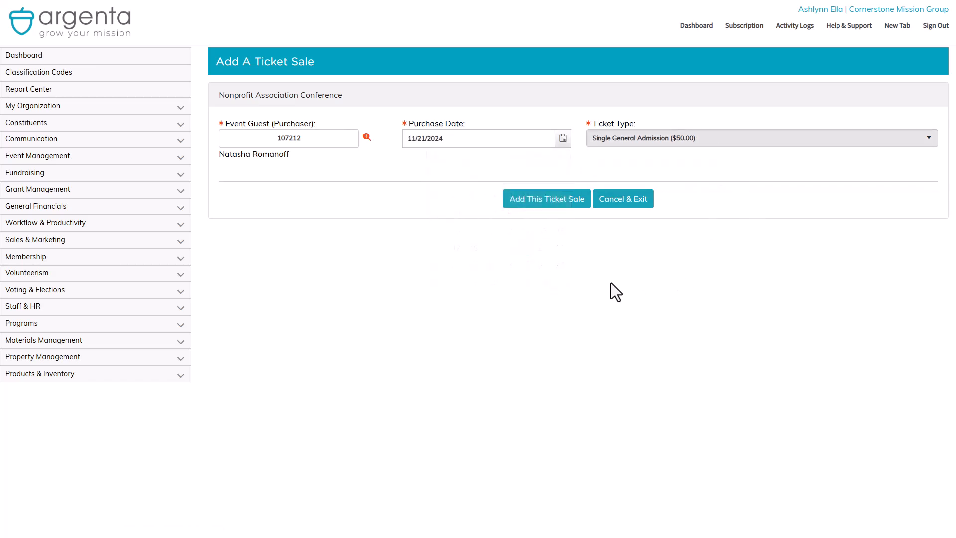
{"action": "left_click", "coordinate": [567, 202]}
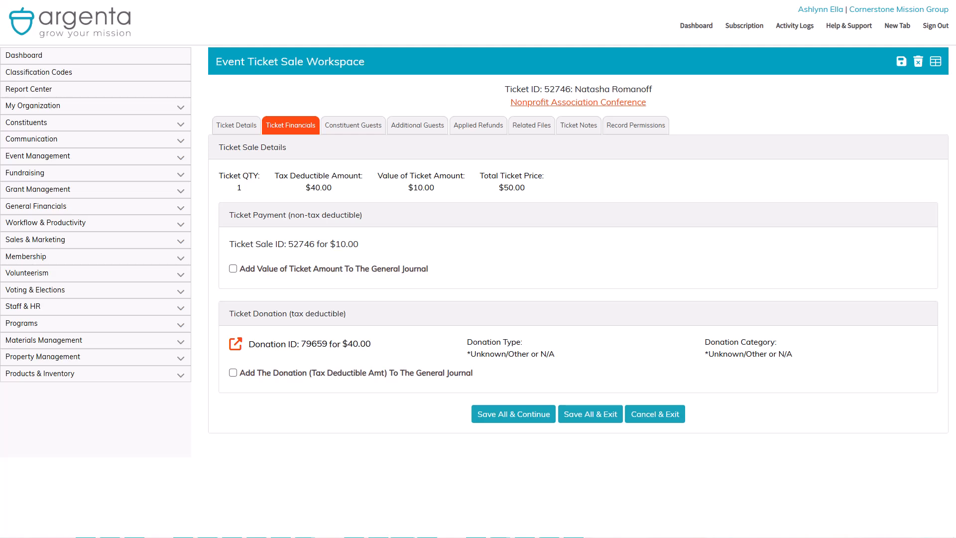
Step: Add the value of the ticket amount to the general journal, with deposit account Wells Fargo Checking and account 4100- Event Ticket Sales
{"action": "left_click", "coordinate": [233, 268]}
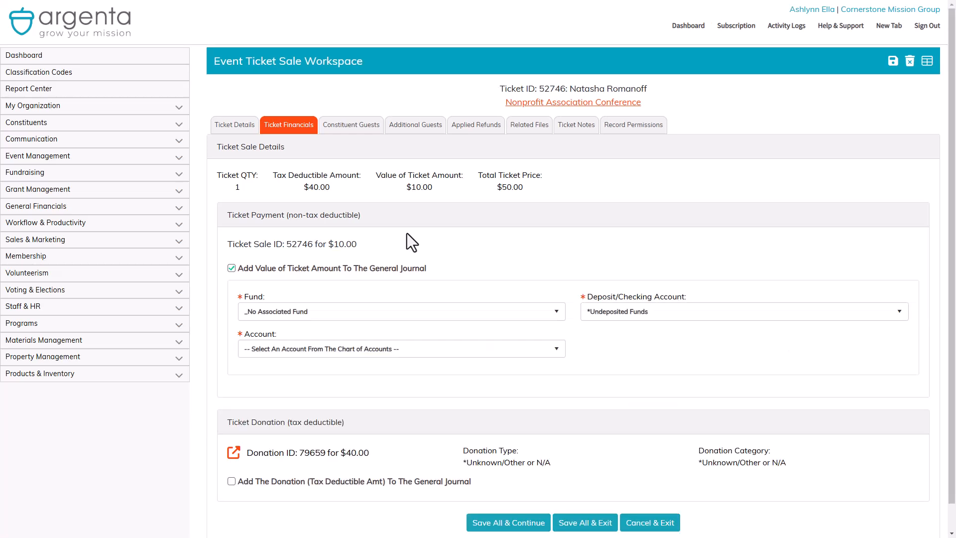
{"action": "left_click", "coordinate": [625, 310]}
{"action": "left_click", "coordinate": [625, 345]}
{"action": "left_click", "coordinate": [552, 350]}
{"action": "left_click", "coordinate": [546, 294]}
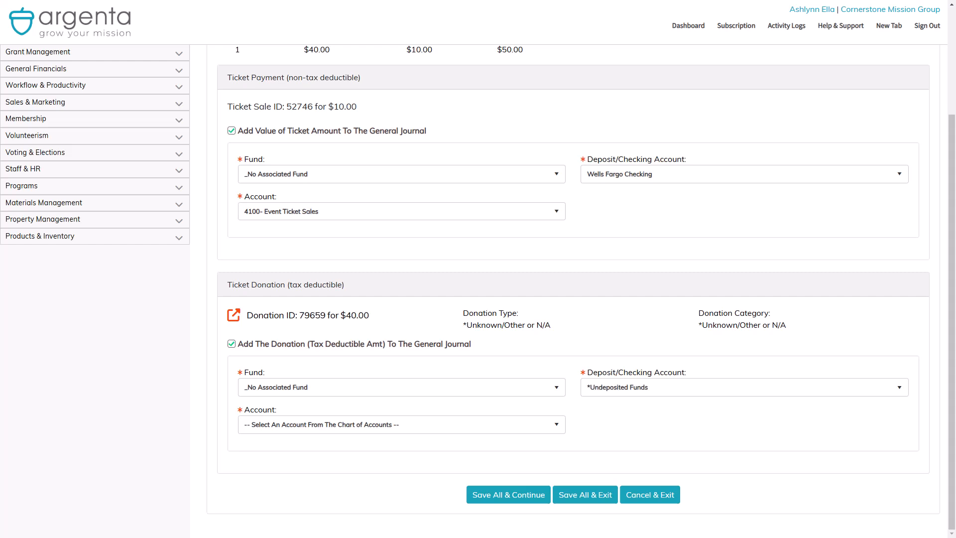
Step: Add the tax-deductible donation to the general journal with deposit account Wells Fargo Checking and account 4000- Donations, and save the ticket financials
{"action": "left_click", "coordinate": [640, 386]}
{"action": "left_click", "coordinate": [632, 416]}
{"action": "left_click", "coordinate": [378, 424]}
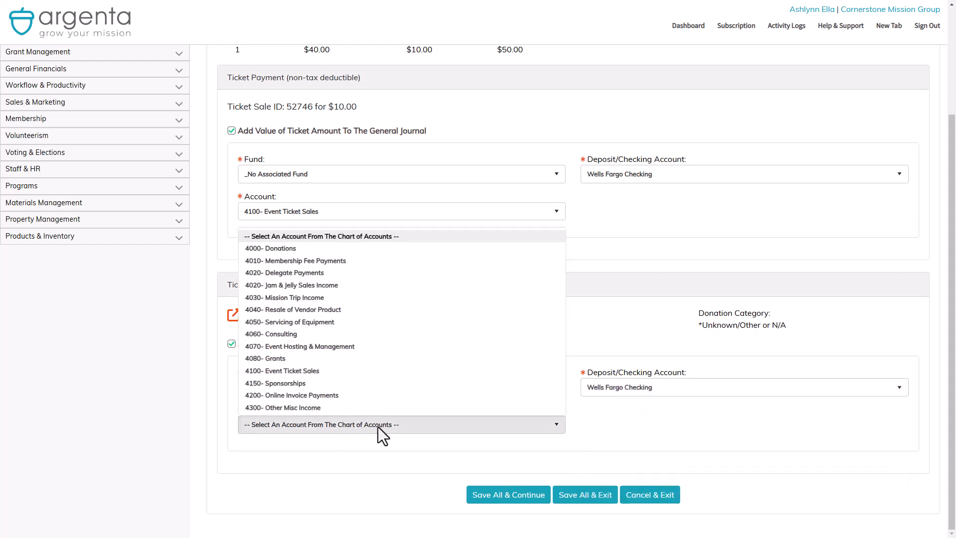
{"action": "left_click", "coordinate": [419, 249]}
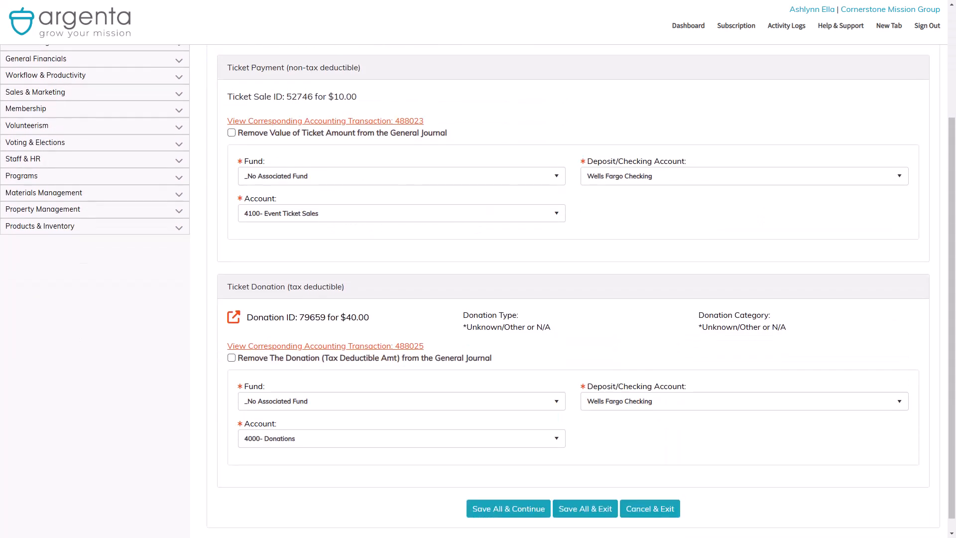
{"action": "scroll", "coordinate": [354, 144], "scroll_direction": "up", "scroll_amount": 2}
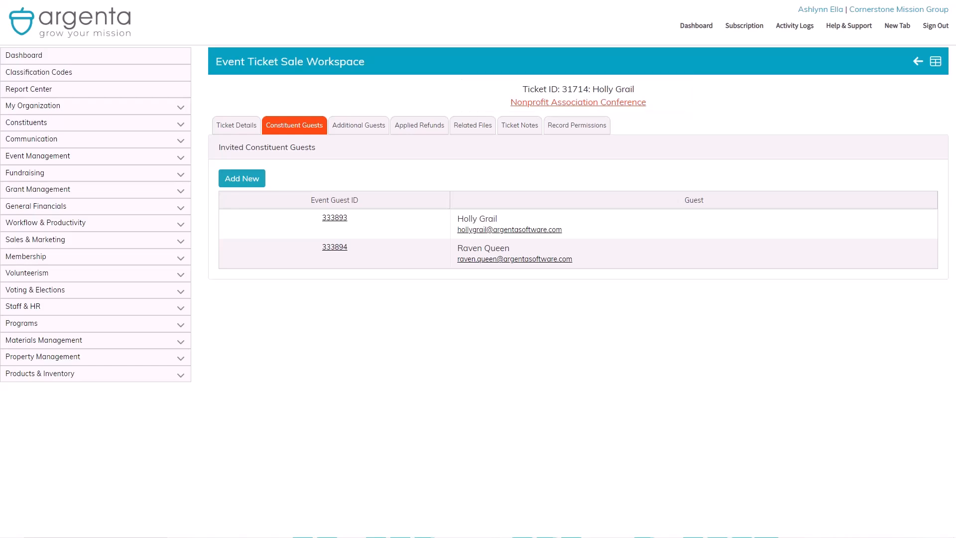
Step: Add a constituent guest to the ticket by searching the constituents by name and selecting the matching person
{"action": "left_click", "coordinate": [240, 187]}
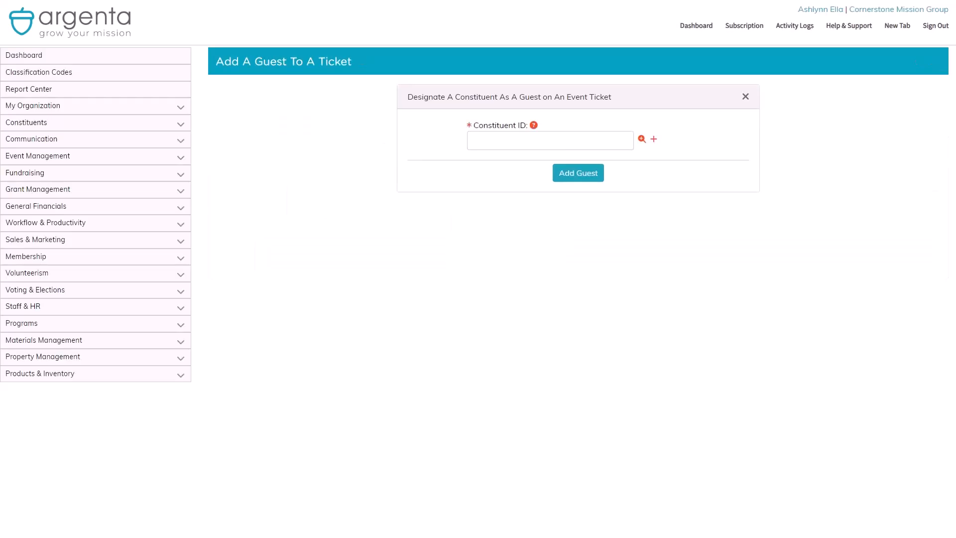
{"action": "left_click", "coordinate": [641, 139]}
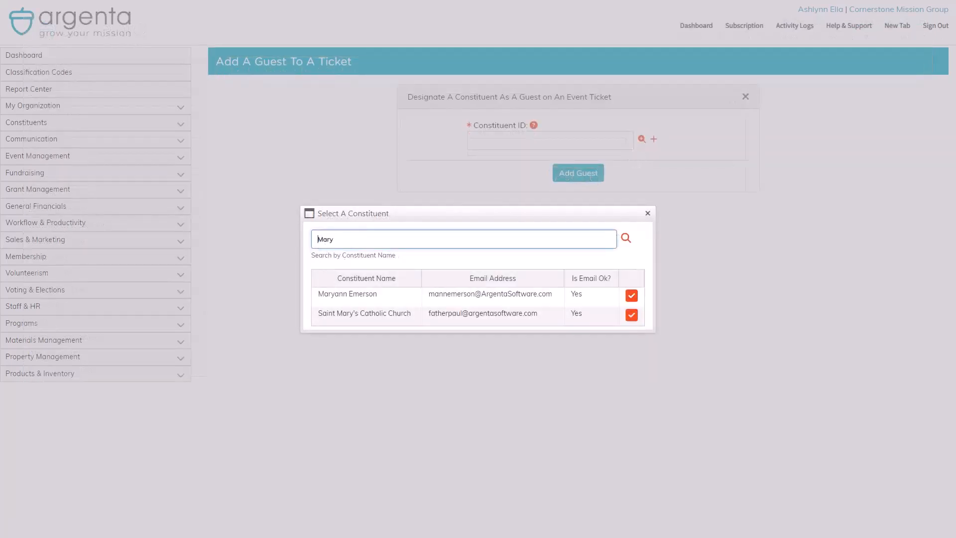
{"action": "left_click", "coordinate": [630, 297]}
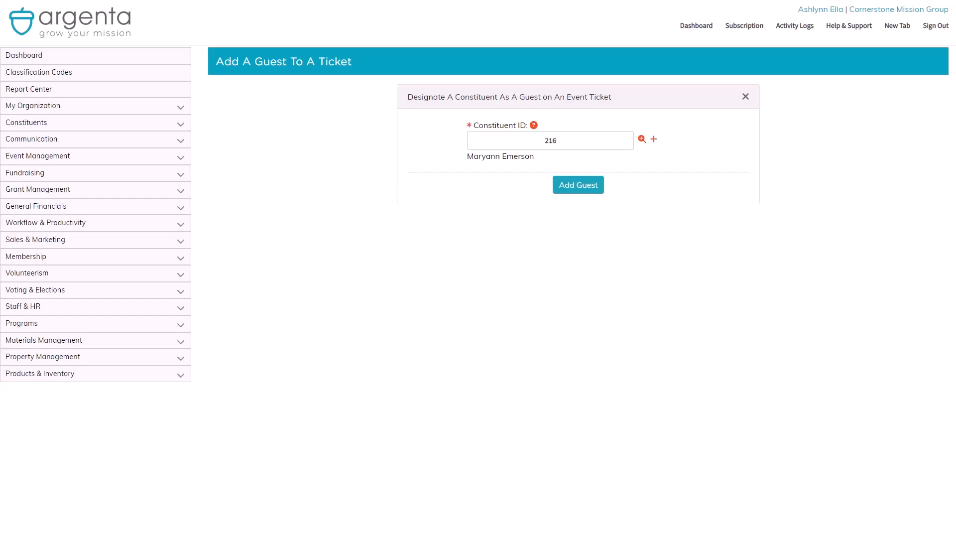
{"action": "left_click", "coordinate": [584, 189]}
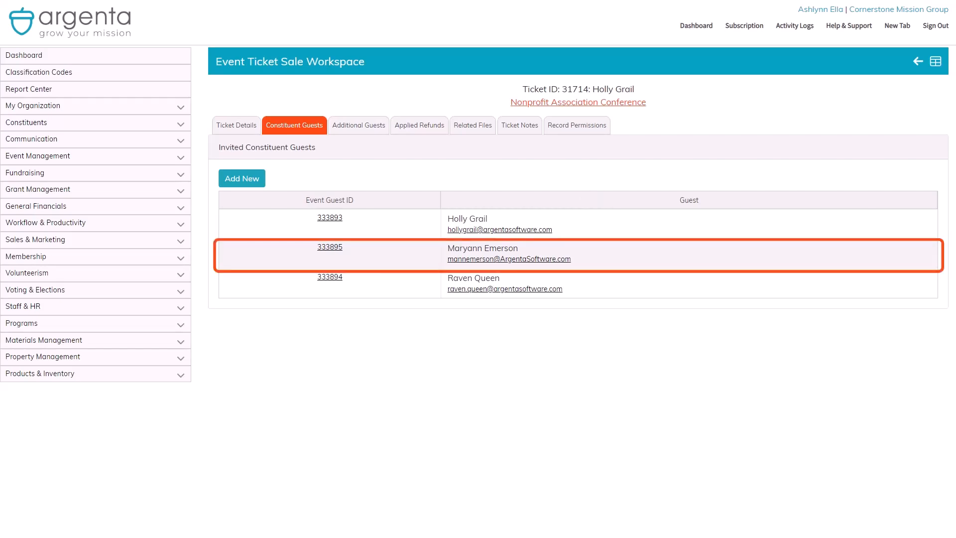
Step: Convert the ticket's additional guest into a constituent guest, and open that guest's record from the event guest list
{"action": "left_click", "coordinate": [358, 125]}
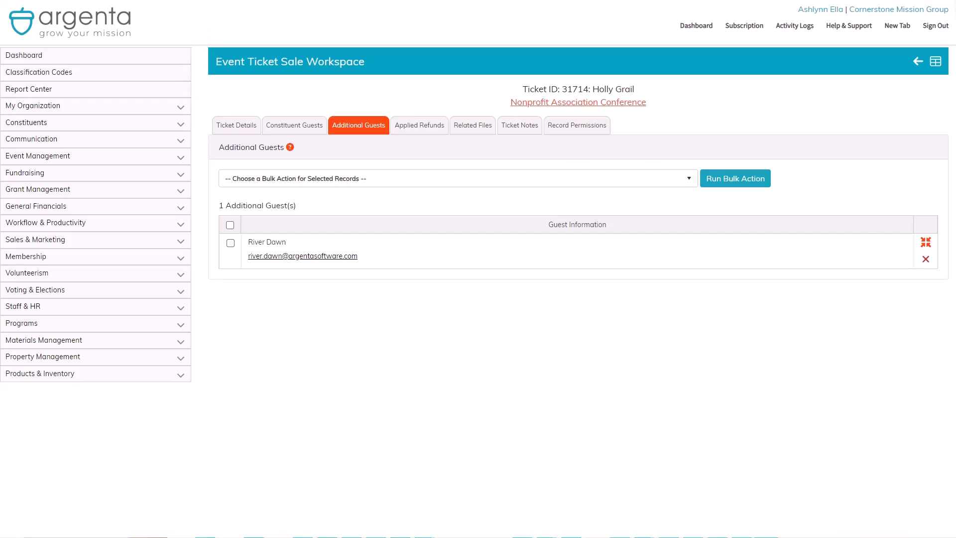
{"action": "left_click", "coordinate": [925, 244]}
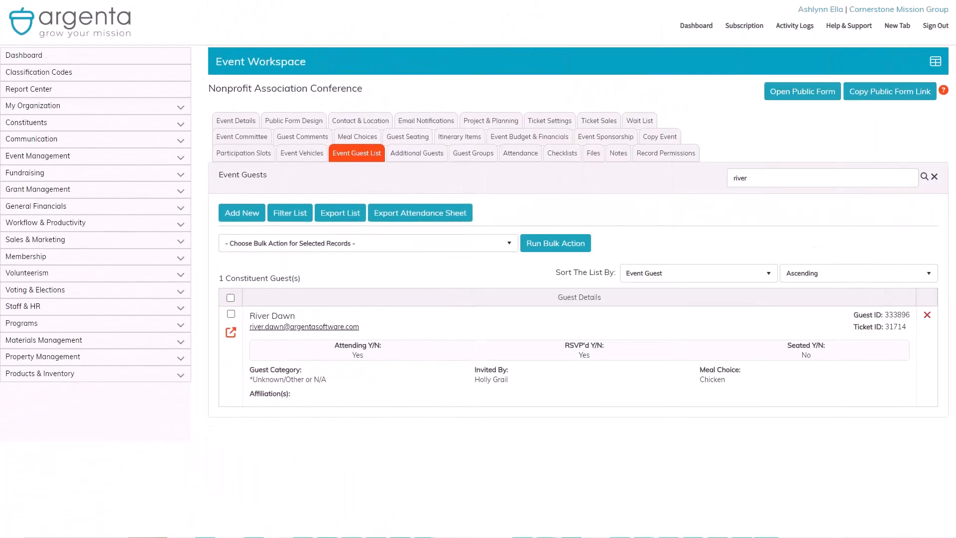
{"action": "left_click", "coordinate": [230, 332]}
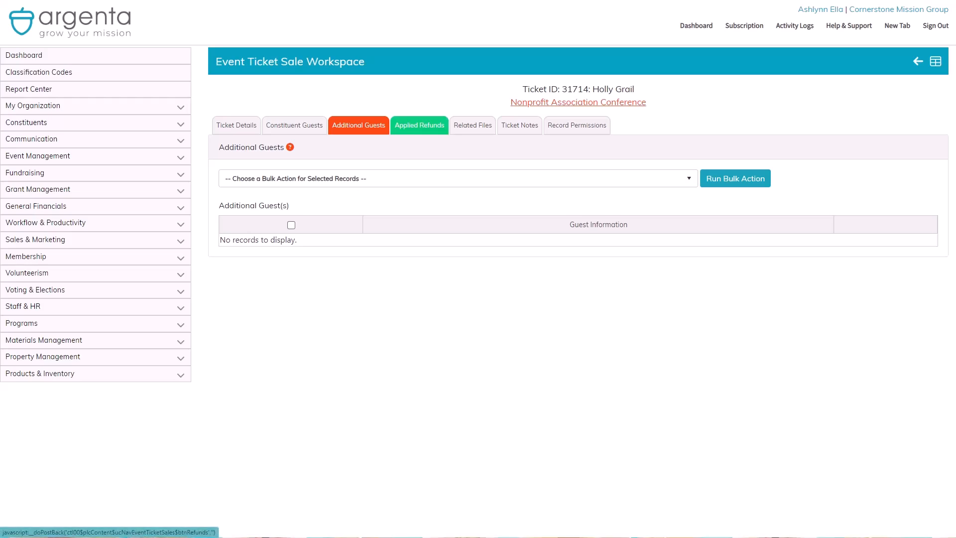
Step: Start a partial refund for the ticket sale with the refund category Error and a refund amount of $15.00
{"action": "left_click", "coordinate": [416, 130]}
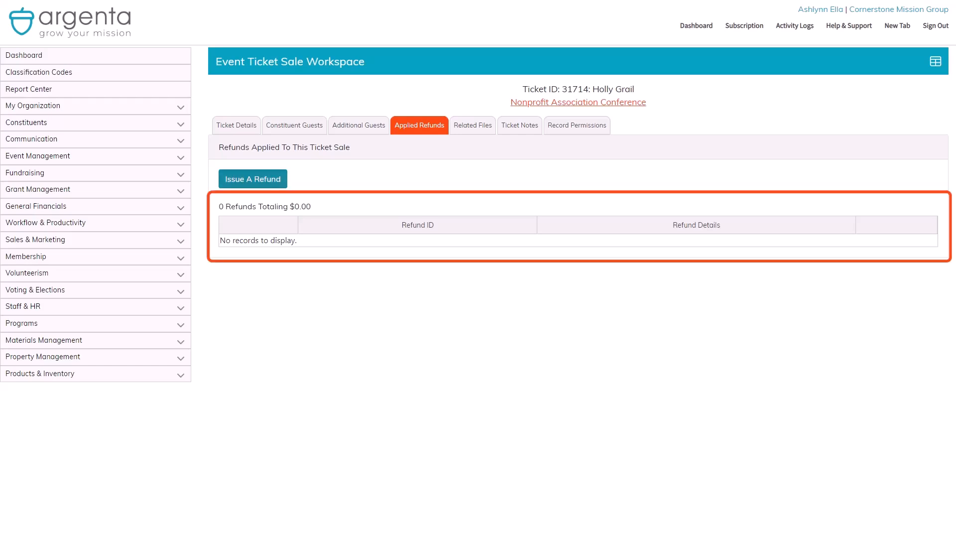
{"action": "left_click", "coordinate": [248, 185]}
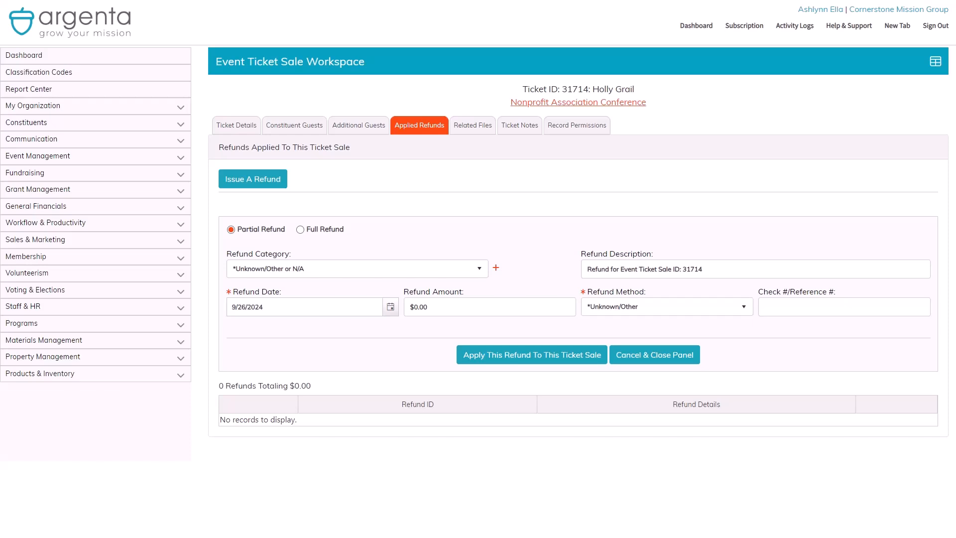
{"action": "left_click", "coordinate": [478, 267]}
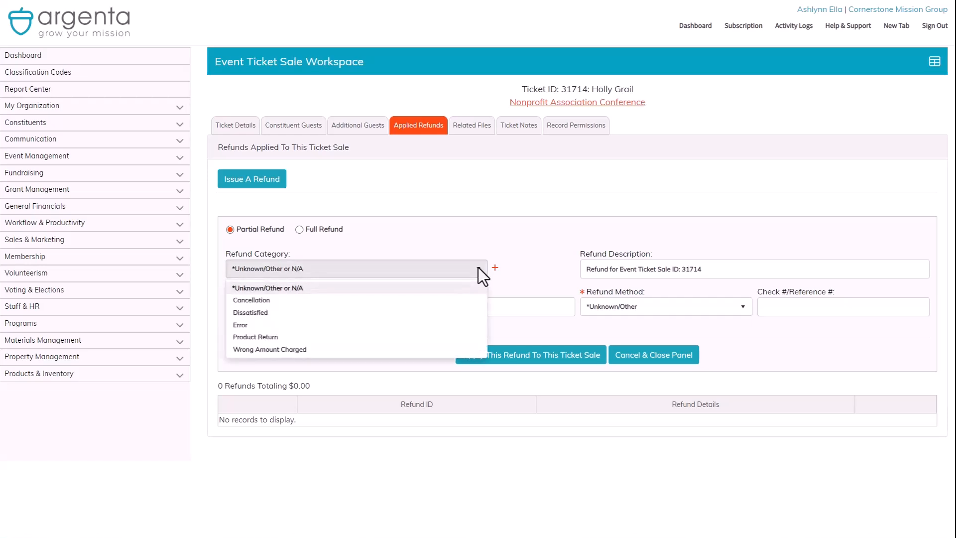
{"action": "left_click", "coordinate": [470, 323]}
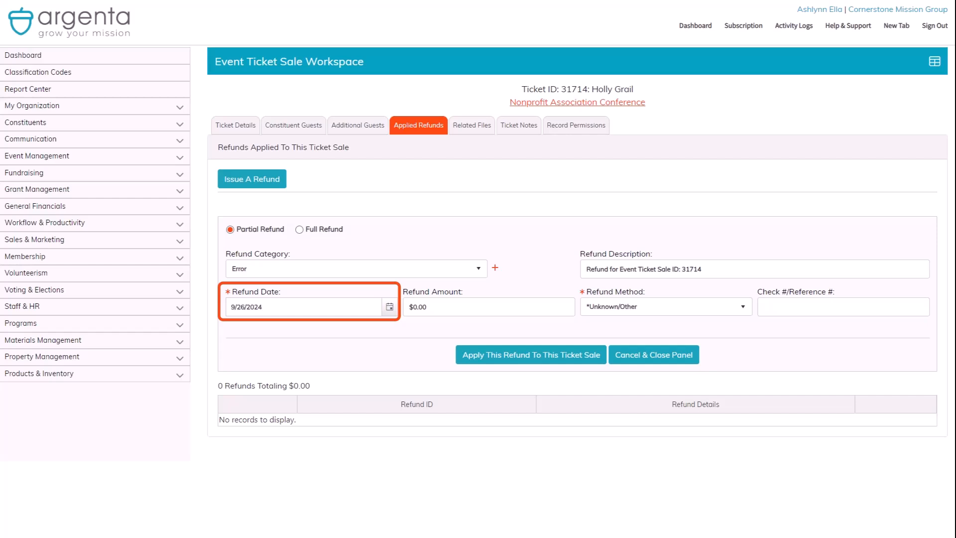
{"action": "left_click", "coordinate": [488, 307]}
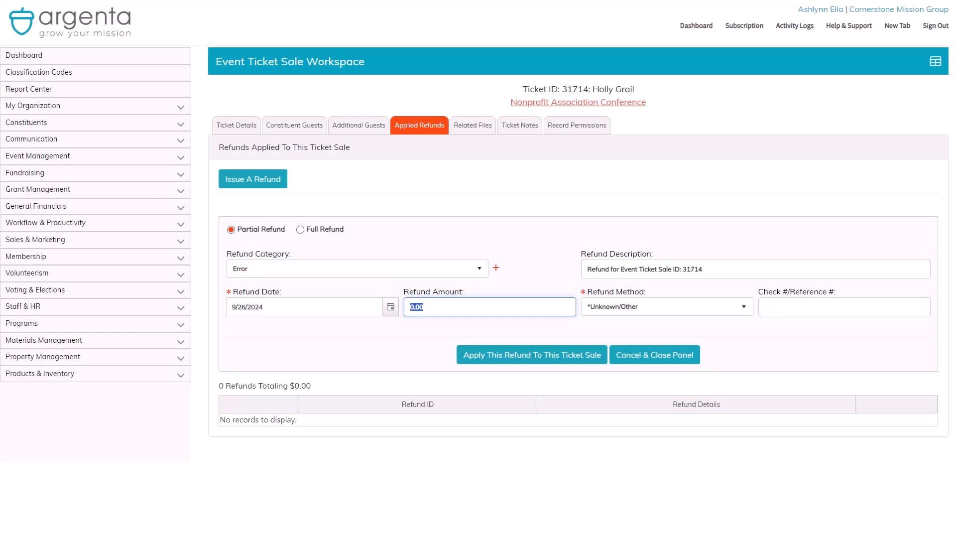
{"action": "type", "text": "15.00"}
{"action": "key", "text": "Tab"}
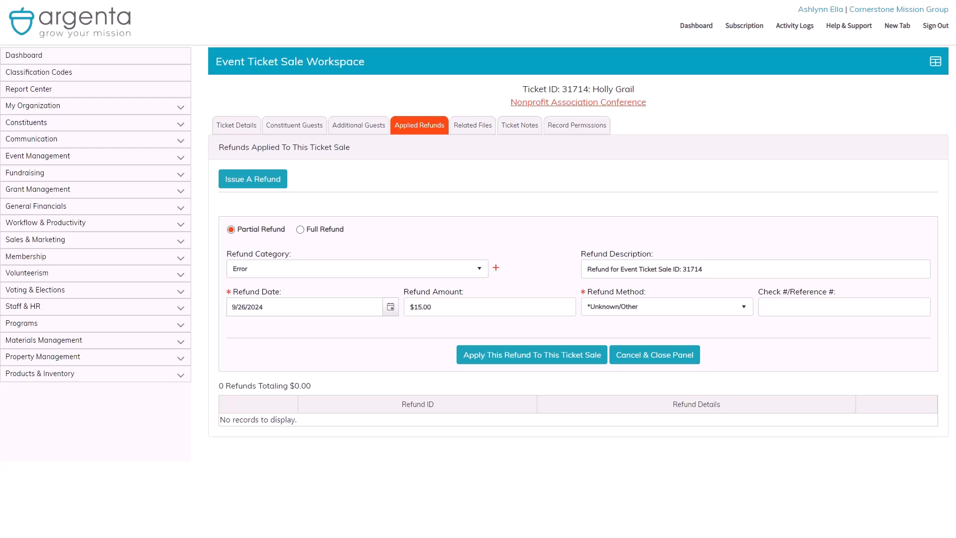
Step: Set the refund method to Cashier's Check, enter the check number, and apply the refund to the ticket sale
{"action": "left_click", "coordinate": [667, 307]}
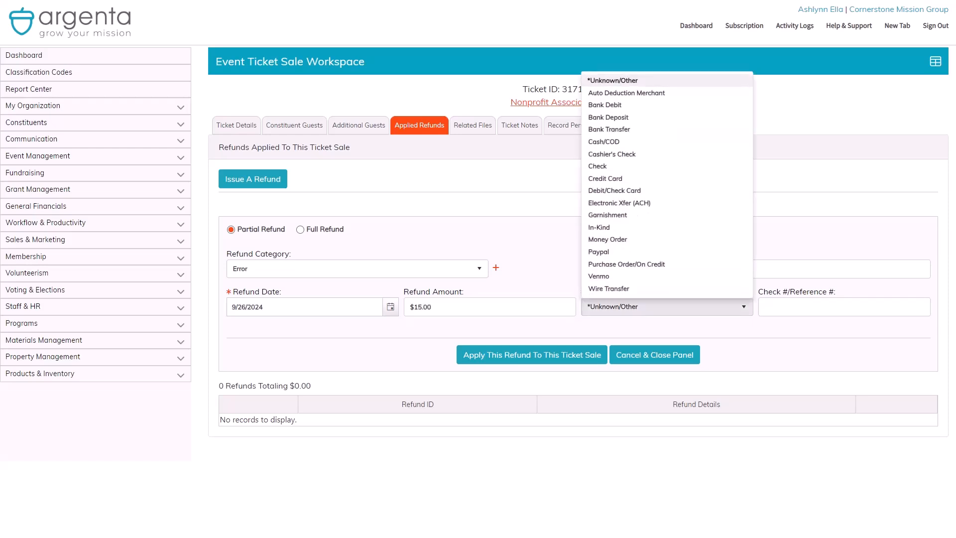
{"action": "left_click", "coordinate": [612, 154]}
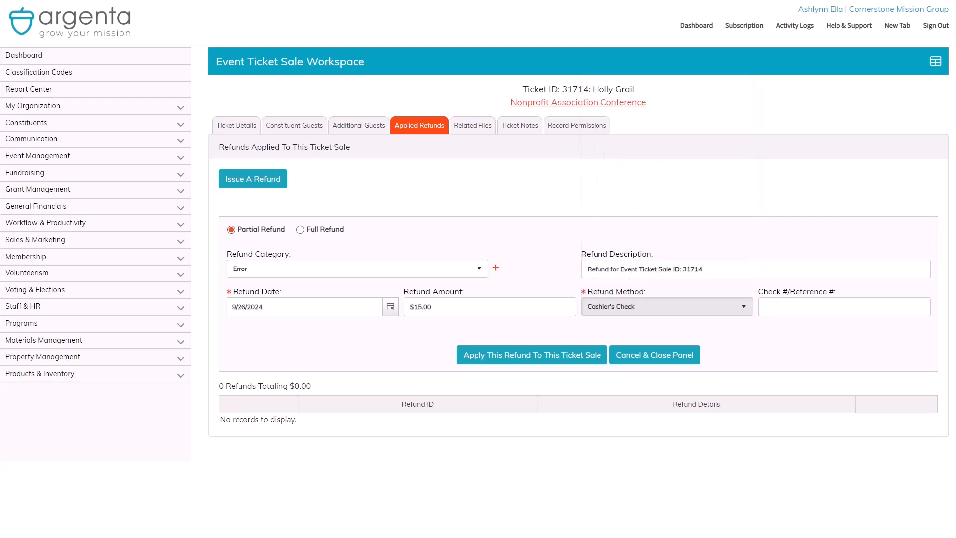
{"action": "key", "text": "Tab"}
{"action": "type", "text": "81344"}
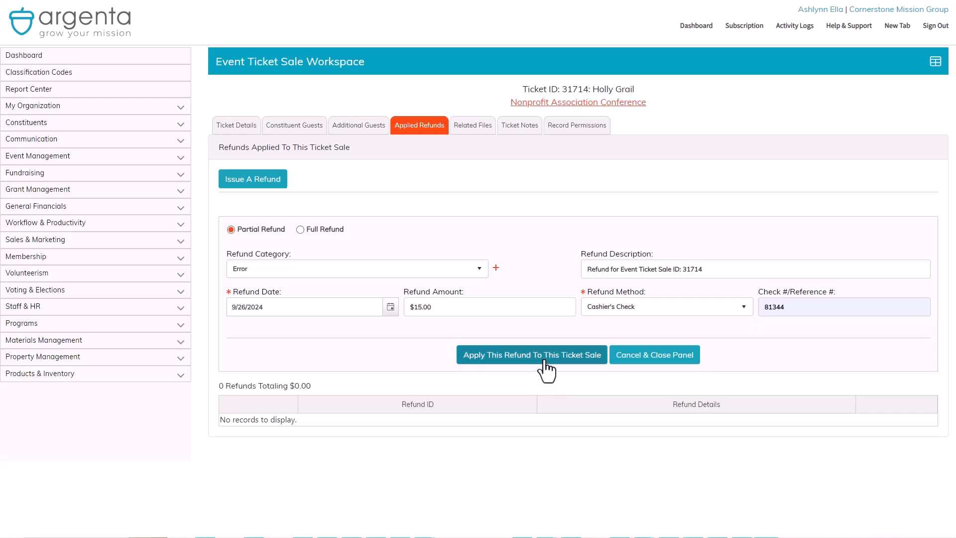
{"action": "left_click", "coordinate": [545, 360]}
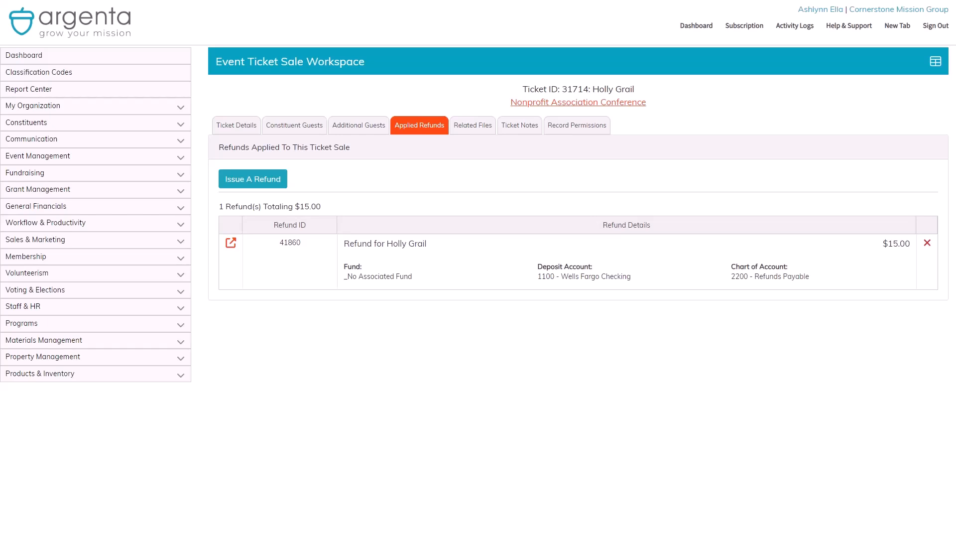
Step: Review the related files and the notes of the ticket sale
{"action": "left_click", "coordinate": [465, 131]}
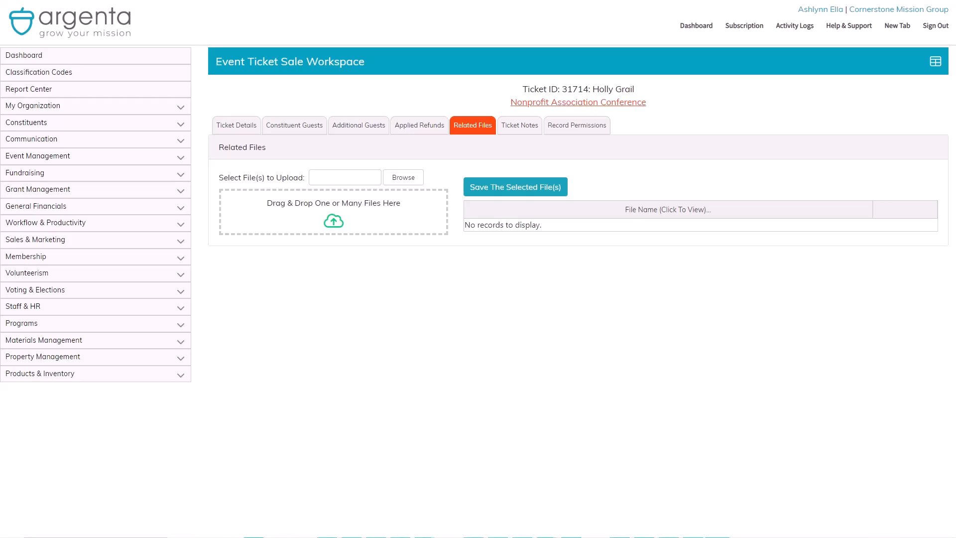
{"action": "left_click", "coordinate": [520, 130]}
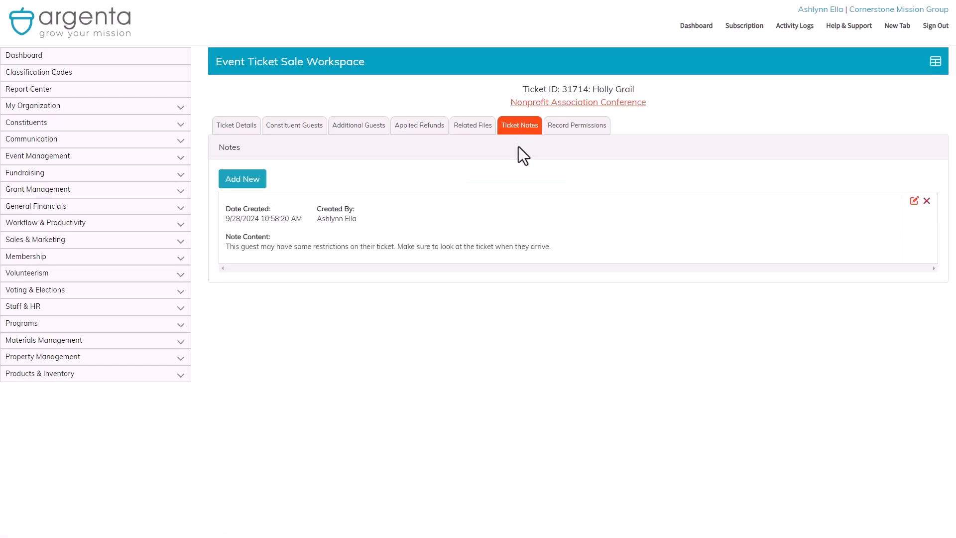
Step: Give a selected user view-only access in the ticket's record permissions
{"action": "left_click", "coordinate": [572, 132]}
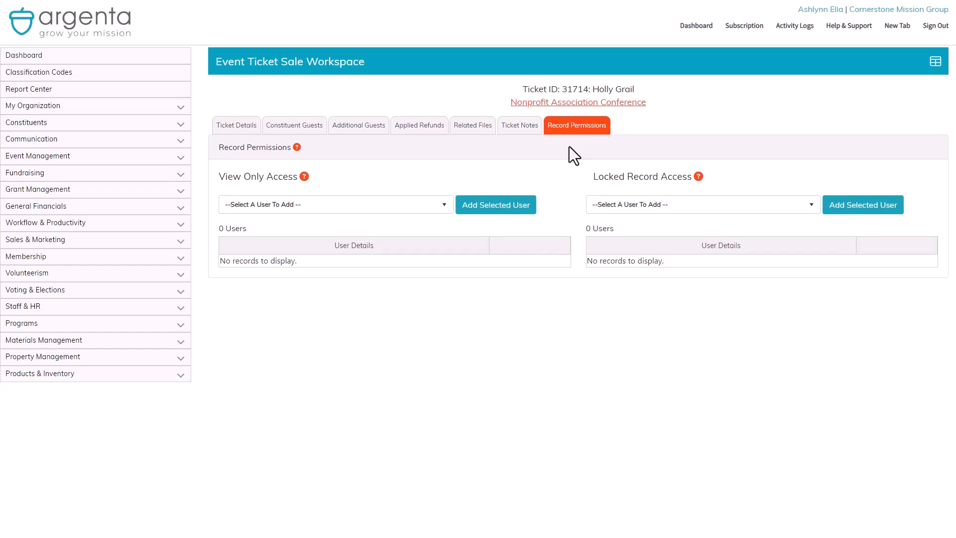
{"action": "left_click", "coordinate": [443, 208]}
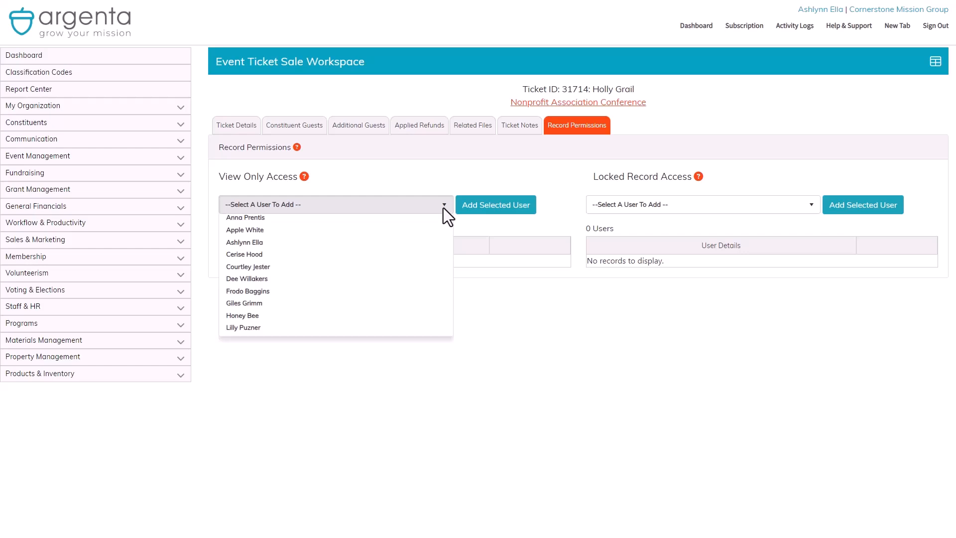
{"action": "left_click", "coordinate": [416, 283]}
{"action": "left_click", "coordinate": [502, 214]}
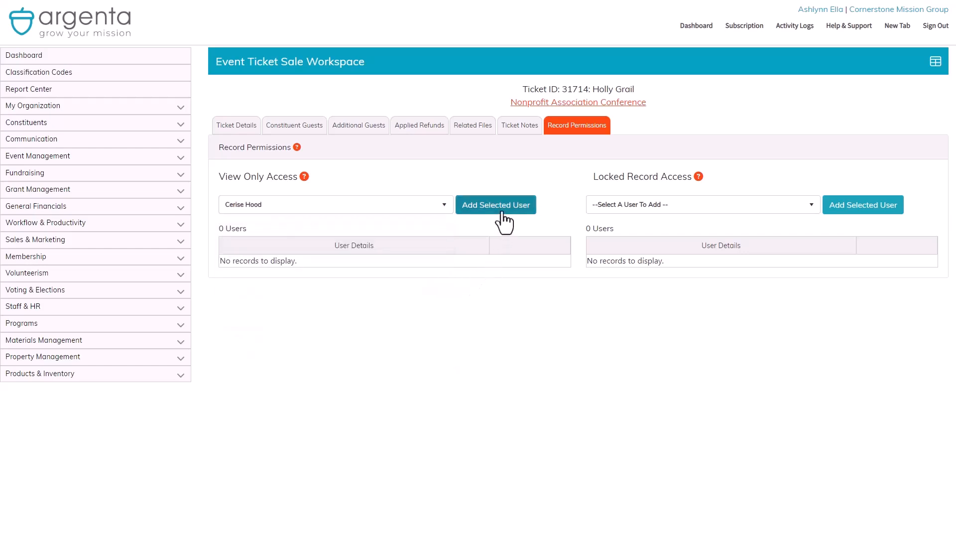
Step: Add a different user to the ticket's locked record access
{"action": "left_click", "coordinate": [784, 205]}
{"action": "left_click", "coordinate": [758, 313]}
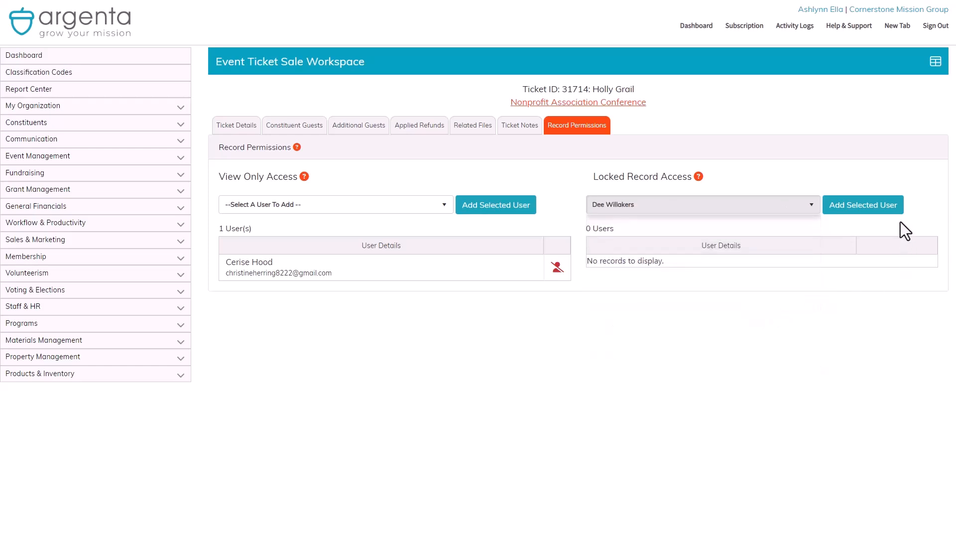
{"action": "left_click", "coordinate": [891, 208]}
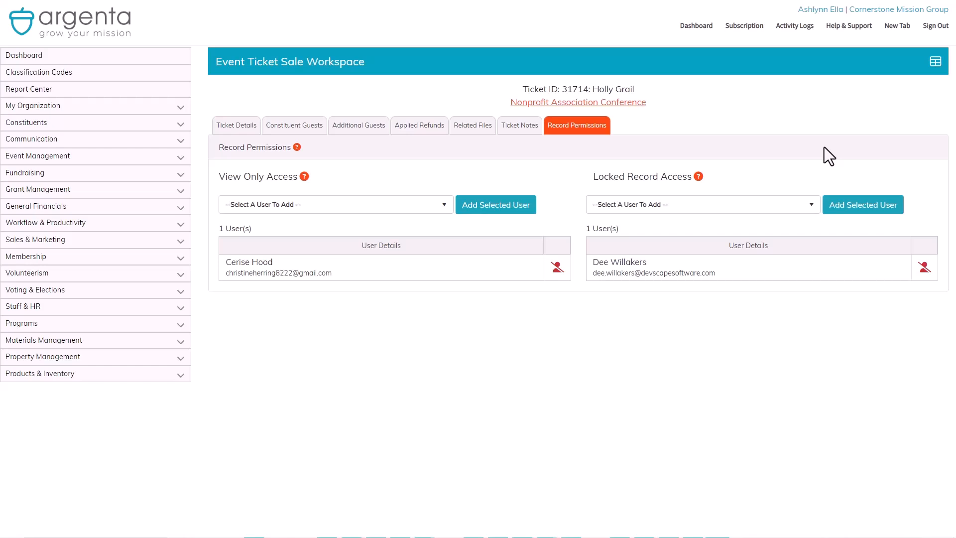
Step: Review the ticket details, the conference's public form, and its banner, color, contact field and description settings in the form design
{"action": "left_click", "coordinate": [235, 131]}
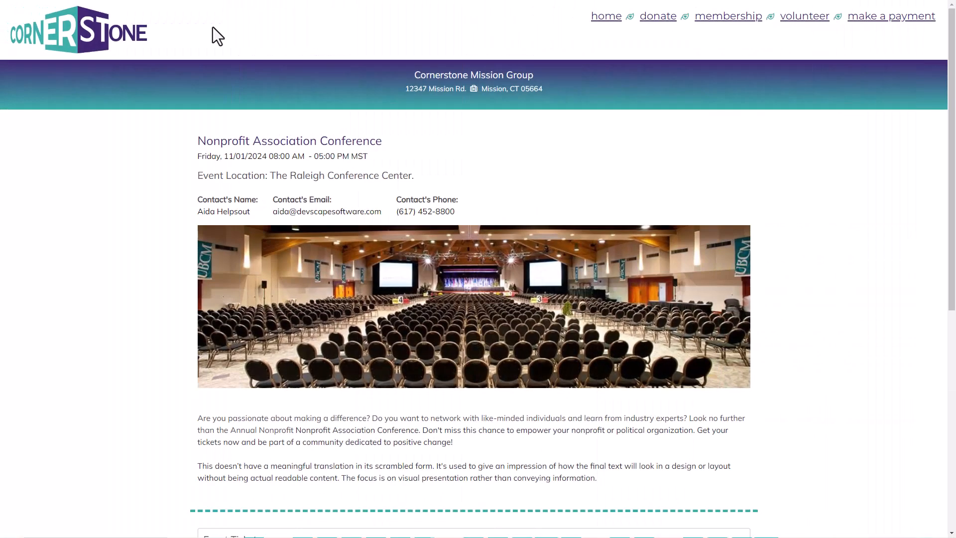
{"action": "scroll", "coordinate": [213, 27], "scroll_direction": "down", "scroll_amount": 8}
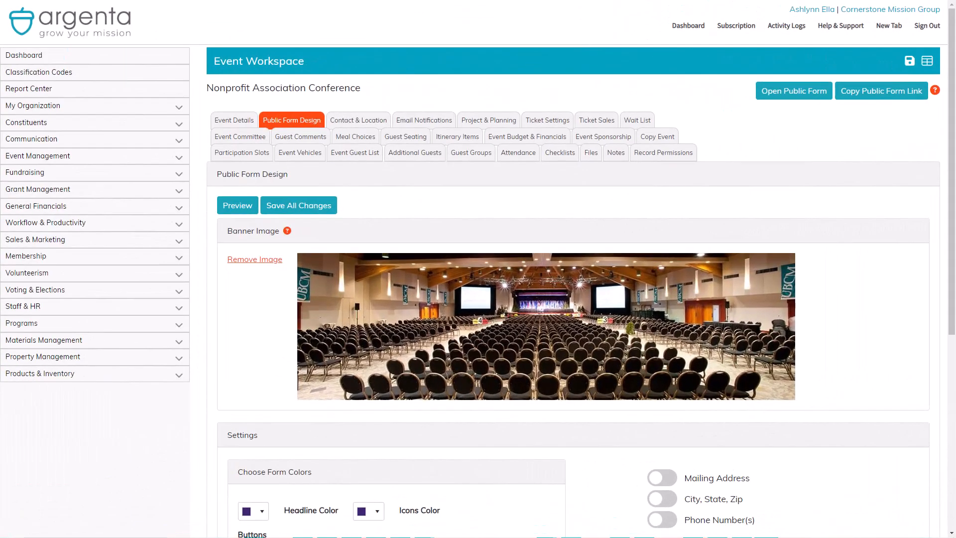
{"action": "scroll", "coordinate": [573, 290], "scroll_direction": "down", "scroll_amount": 5}
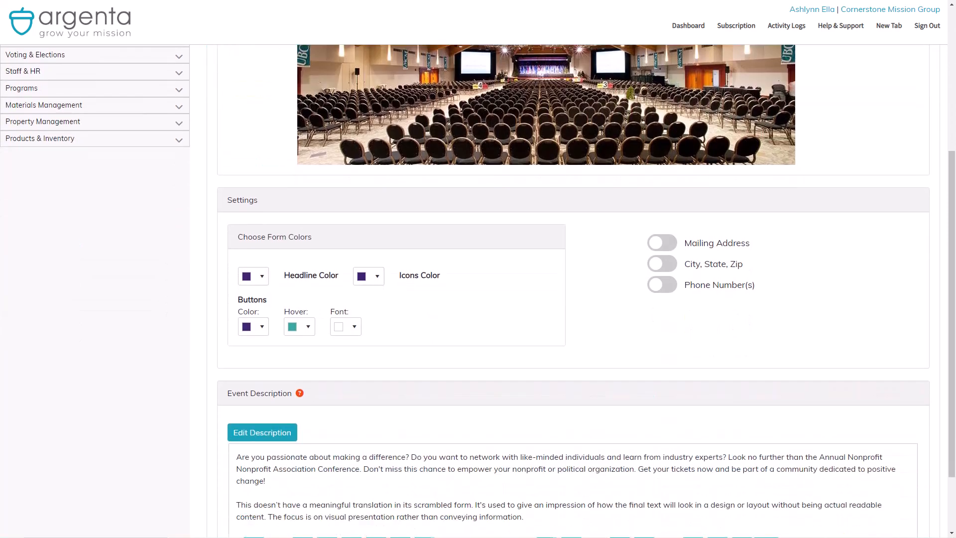
{"action": "scroll", "coordinate": [573, 290], "scroll_direction": "up", "scroll_amount": 5}
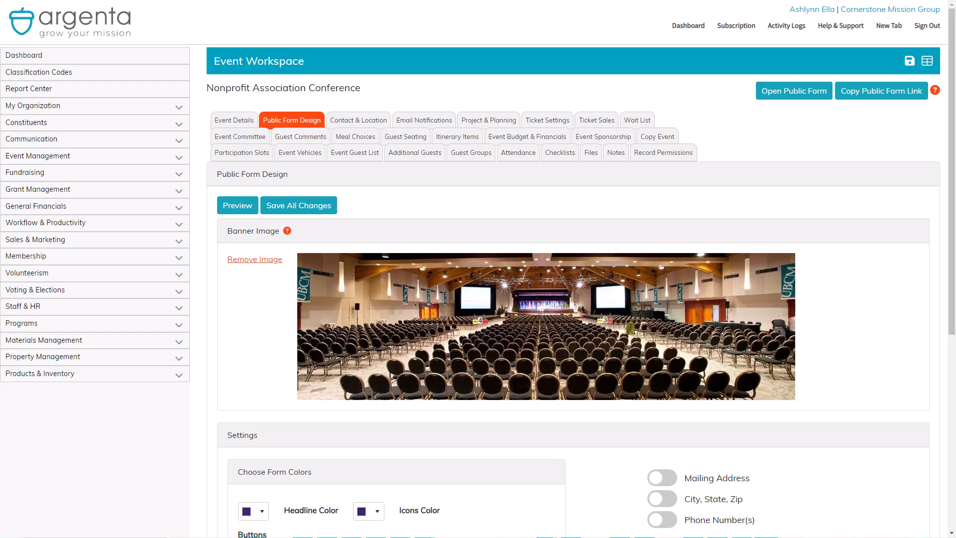
Step: Open the Public Event Form page of Event Management
{"action": "left_click", "coordinate": [180, 158]}
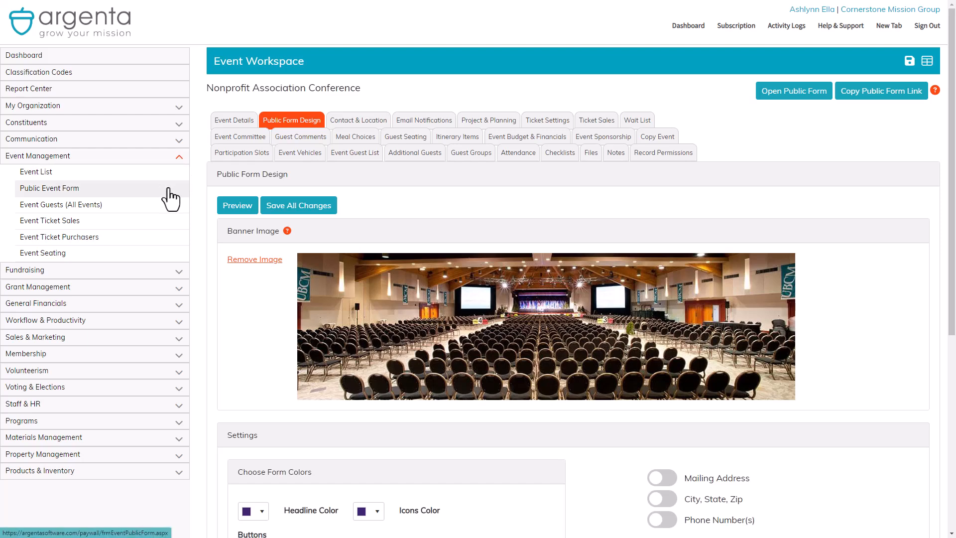
{"action": "left_click", "coordinate": [183, 189]}
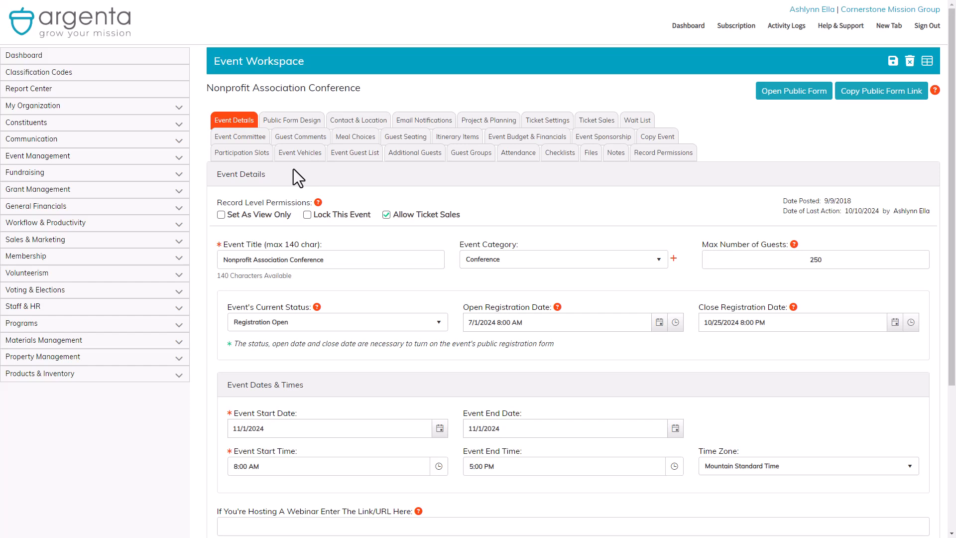
Step: Upload and save NPConference.png as the banner image in the conference's Public Form Design, and check the banner image guidance
{"action": "left_click", "coordinate": [292, 120]}
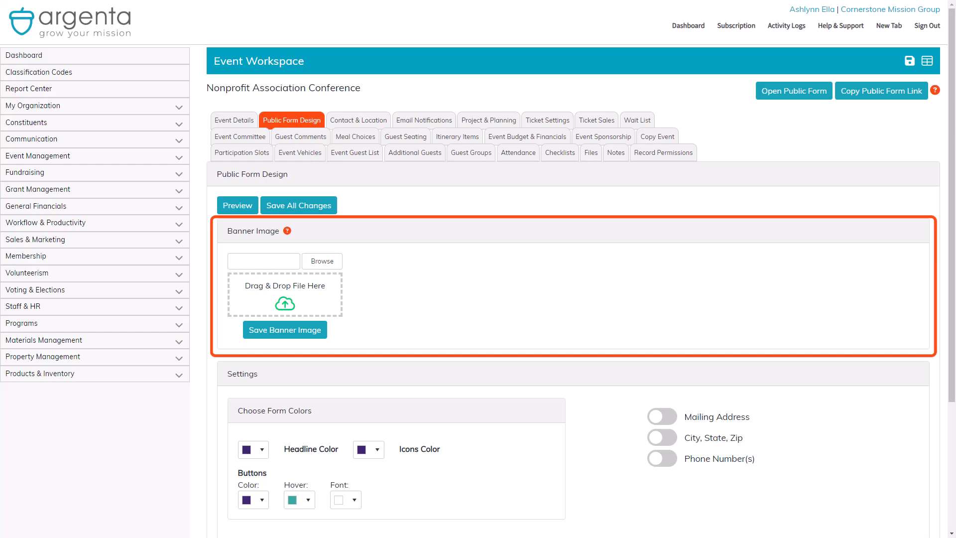
{"action": "scroll", "coordinate": [573, 291], "scroll_direction": "down", "scroll_amount": 3}
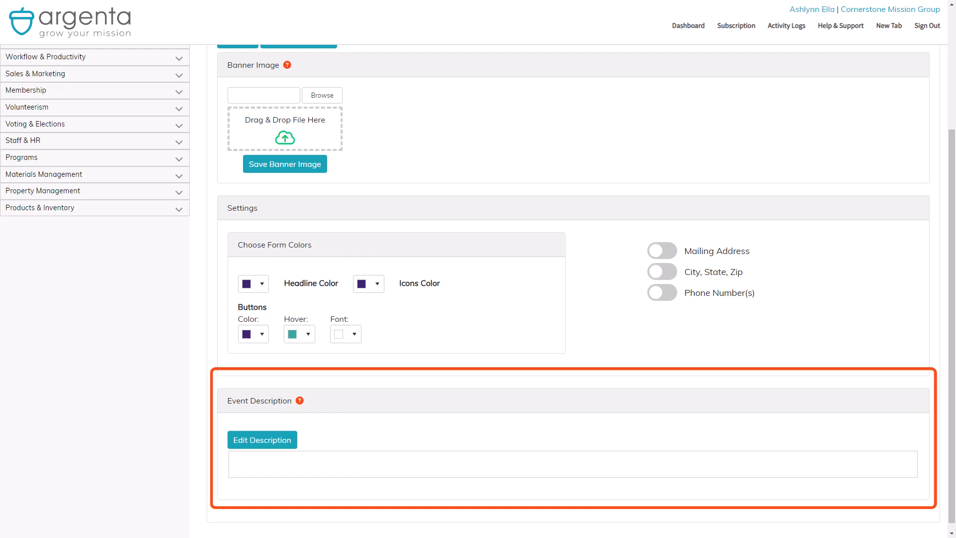
{"action": "scroll", "coordinate": [572, 291], "scroll_direction": "up", "scroll_amount": 3}
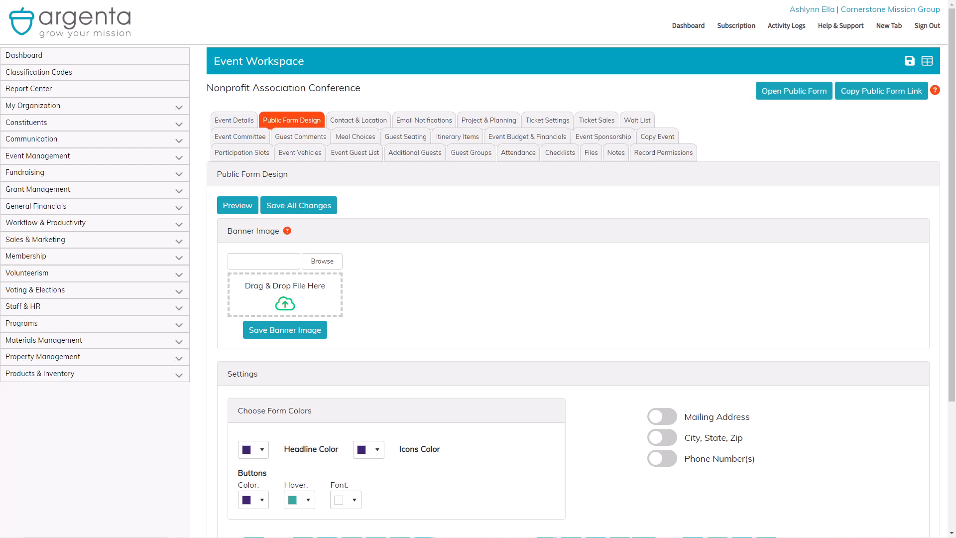
{"action": "left_click_drag", "start_coordinate": [1, 522], "coordinate": [273, 299]}
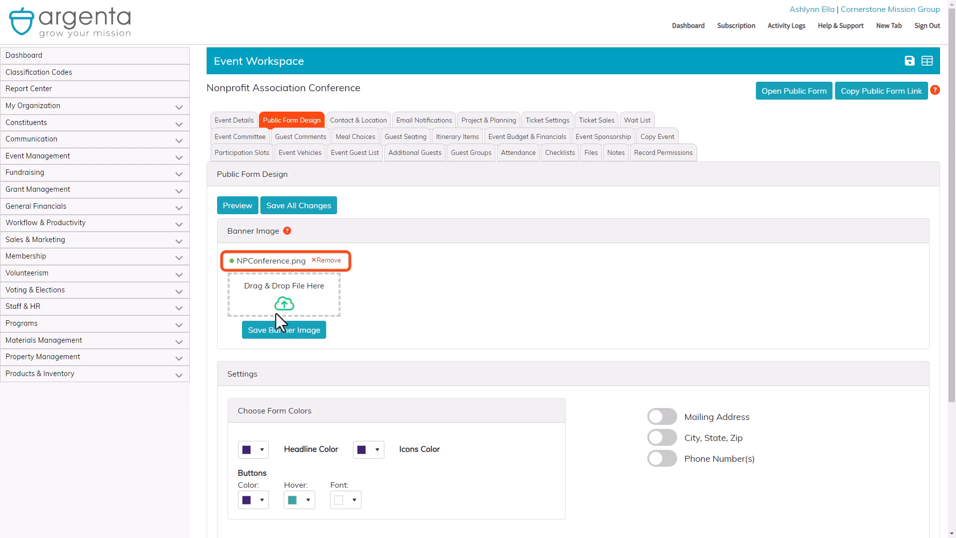
{"action": "left_click", "coordinate": [277, 338]}
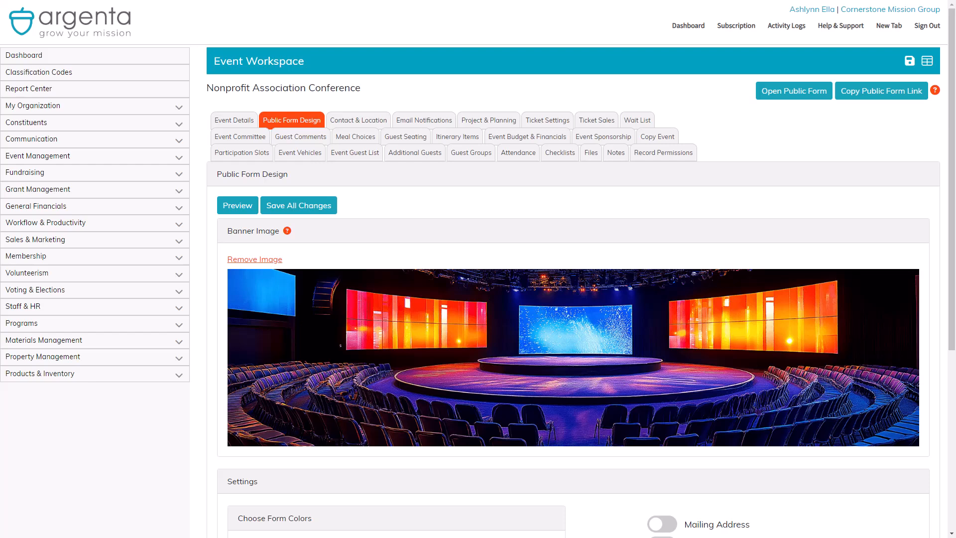
{"action": "left_click", "coordinate": [287, 231]}
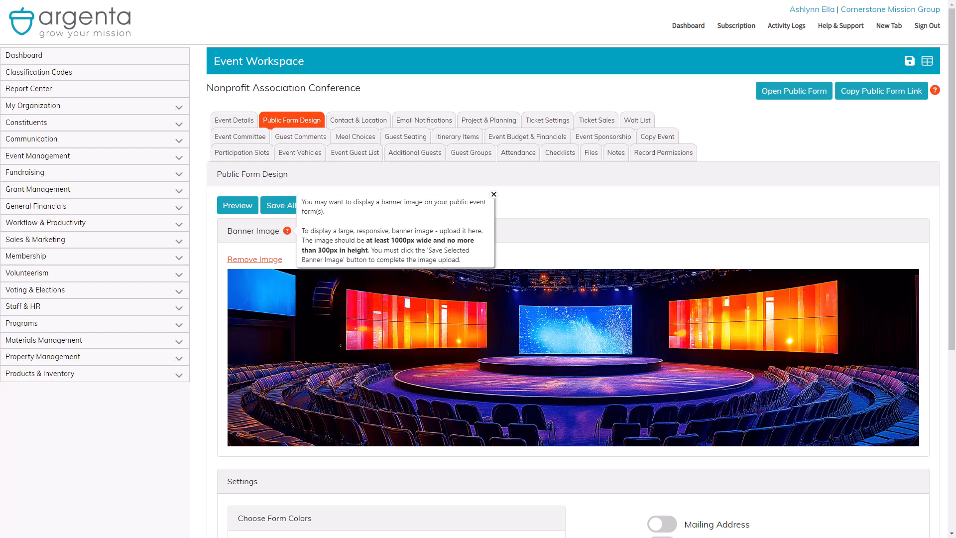
{"action": "left_click", "coordinate": [494, 195]}
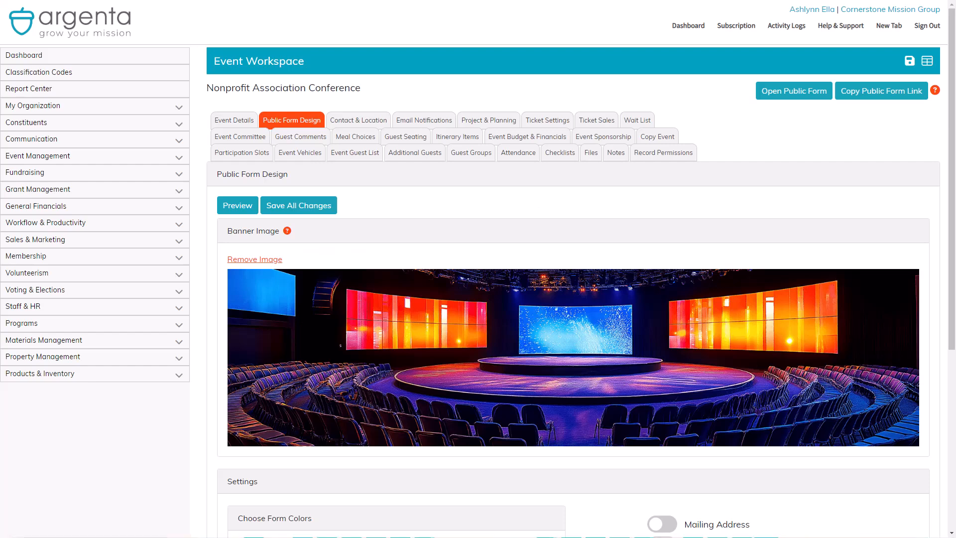
Step: Set the headline color of the wildflower hike's public form to a custom purple
{"action": "scroll", "coordinate": [573, 289], "scroll_direction": "down", "scroll_amount": 6}
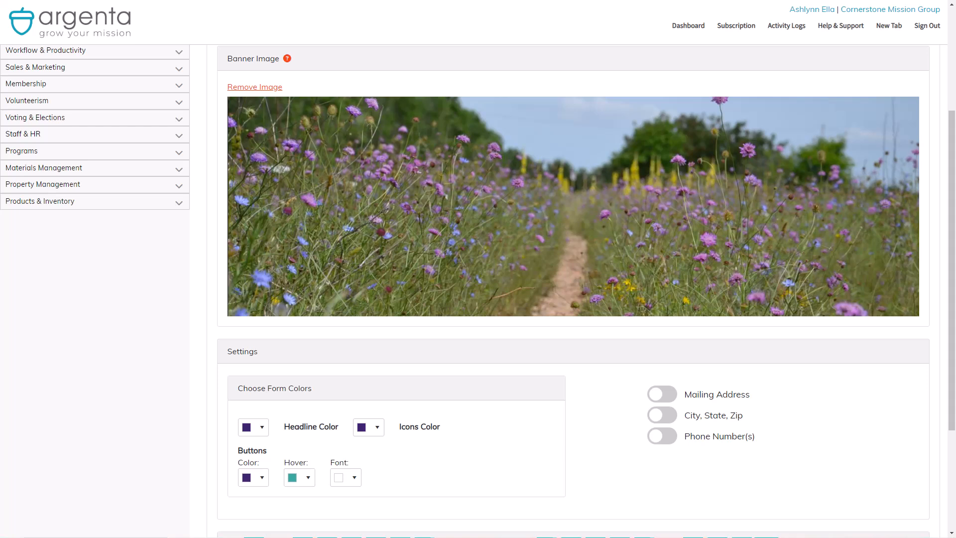
{"action": "scroll", "coordinate": [572, 279], "scroll_direction": "down", "scroll_amount": 3}
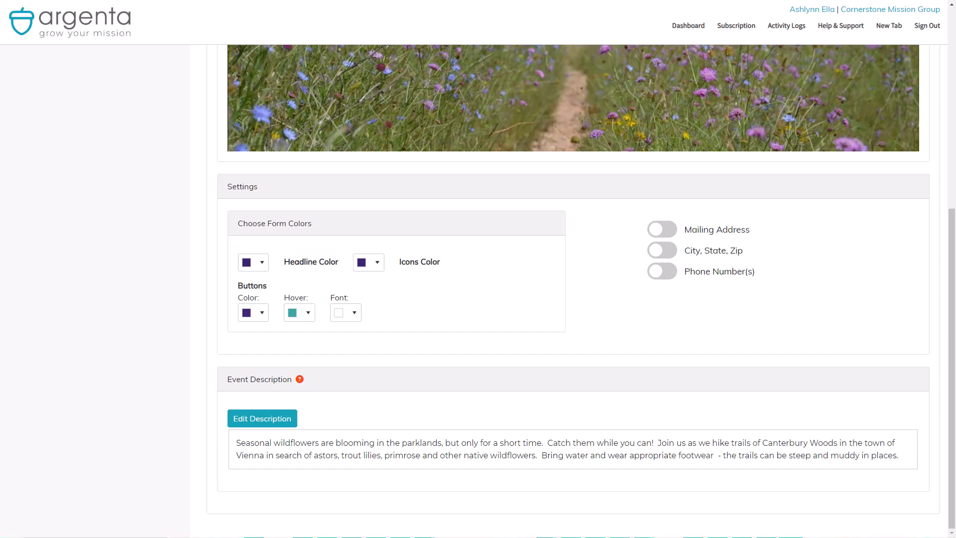
{"action": "left_click", "coordinate": [253, 262]}
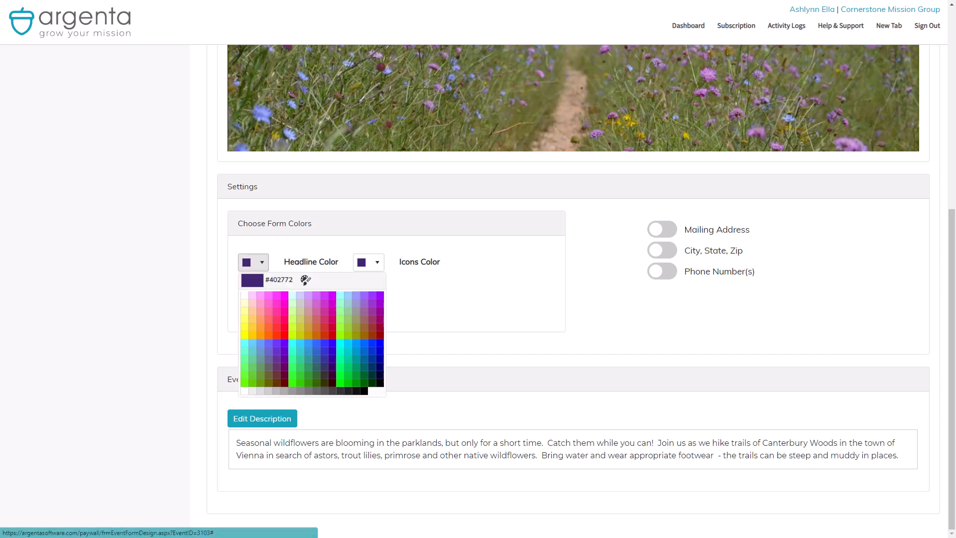
{"action": "left_click", "coordinate": [321, 319]}
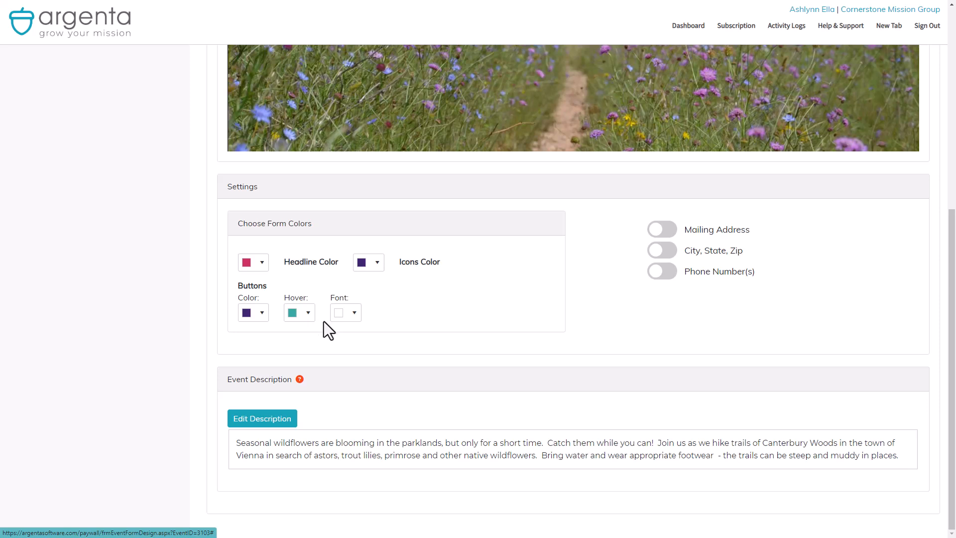
{"action": "left_click", "coordinate": [263, 264]}
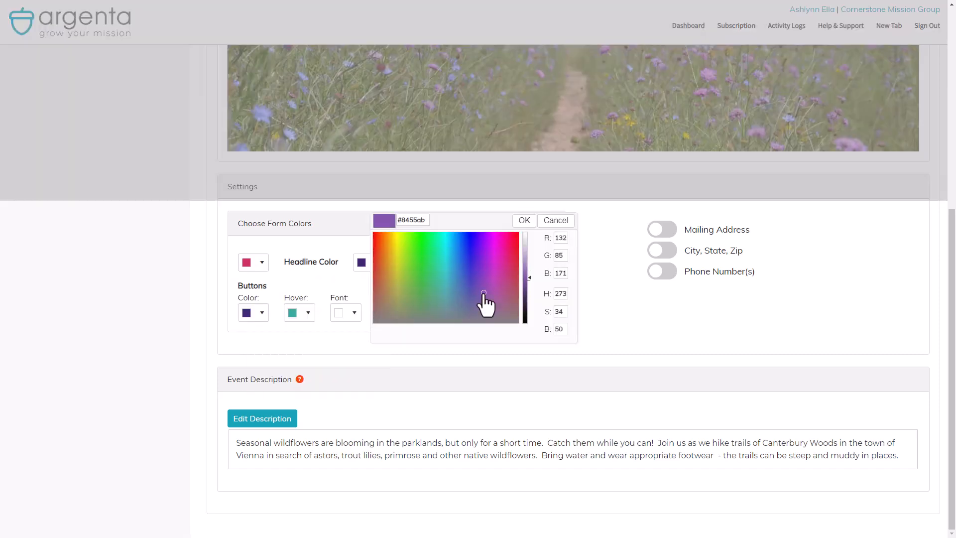
{"action": "left_click_drag", "start_coordinate": [484, 293], "coordinate": [476, 292]}
{"action": "left_click", "coordinate": [524, 220]}
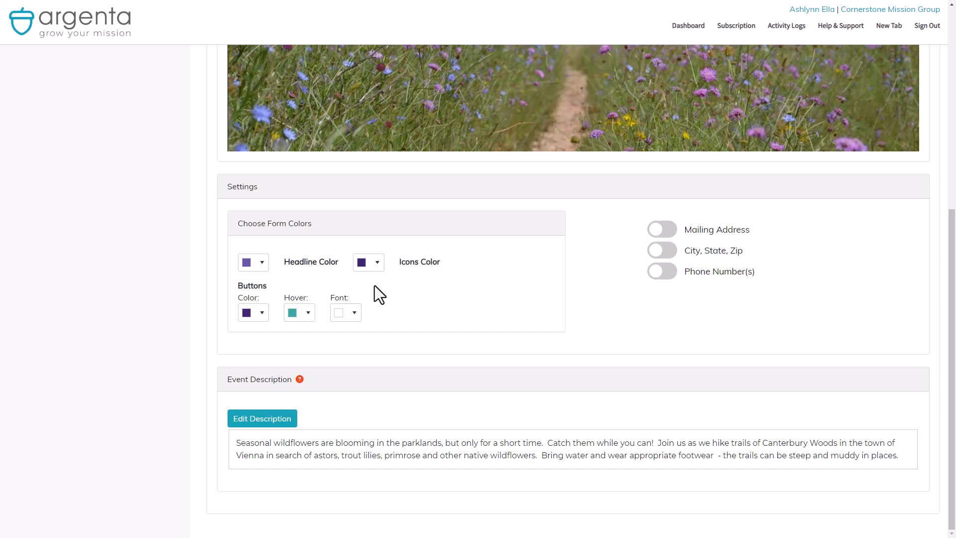
Step: Set the public form's icons color to the custom hex value cc0066
{"action": "left_click", "coordinate": [377, 262]}
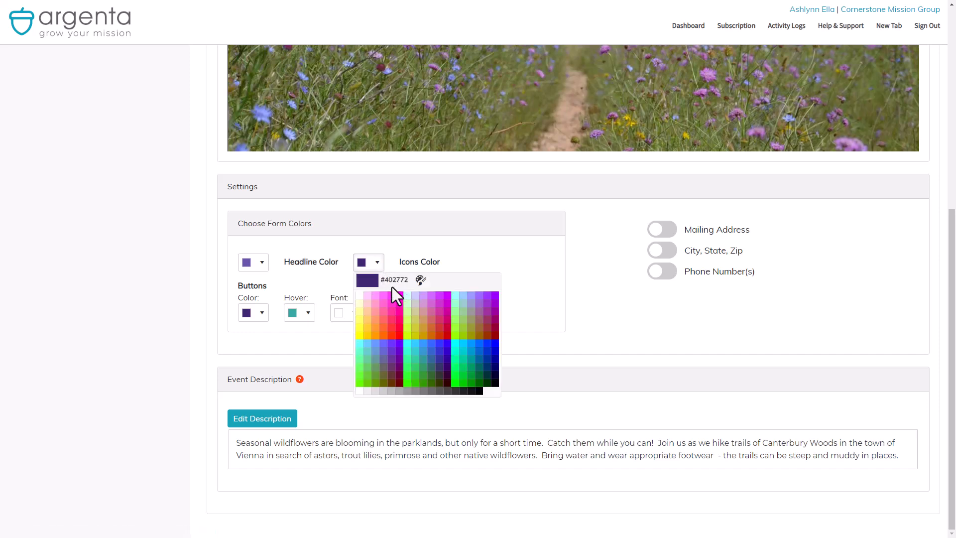
{"action": "left_click", "coordinate": [421, 280]}
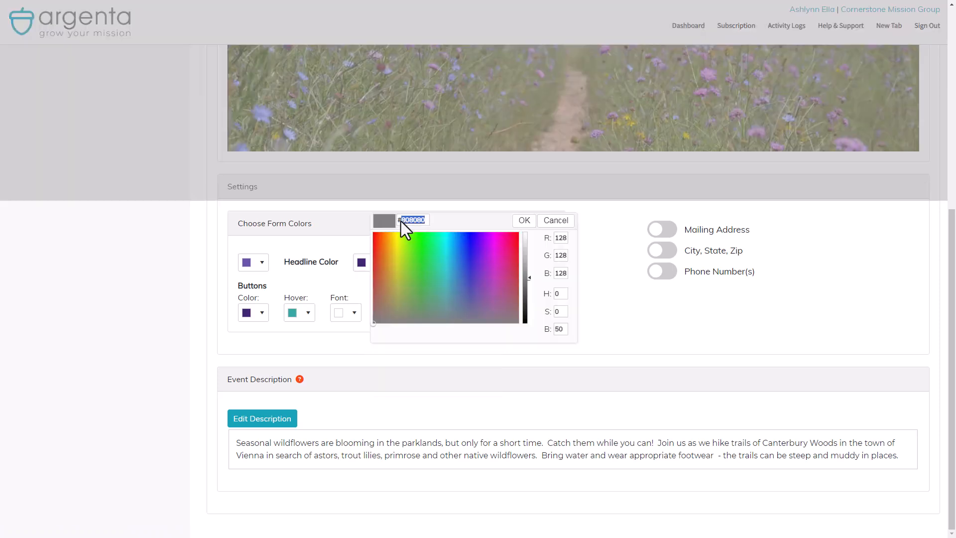
{"action": "type", "text": "cc0066"}
{"action": "left_click", "coordinate": [524, 220]}
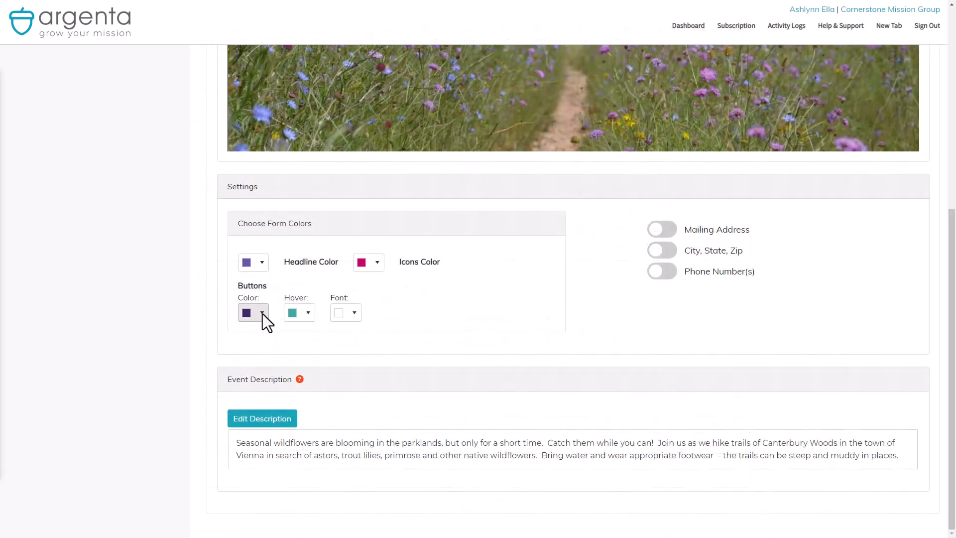
Step: Set the form's button color to a custom green using RGB values and its hover color to dark green
{"action": "left_click", "coordinate": [260, 313]}
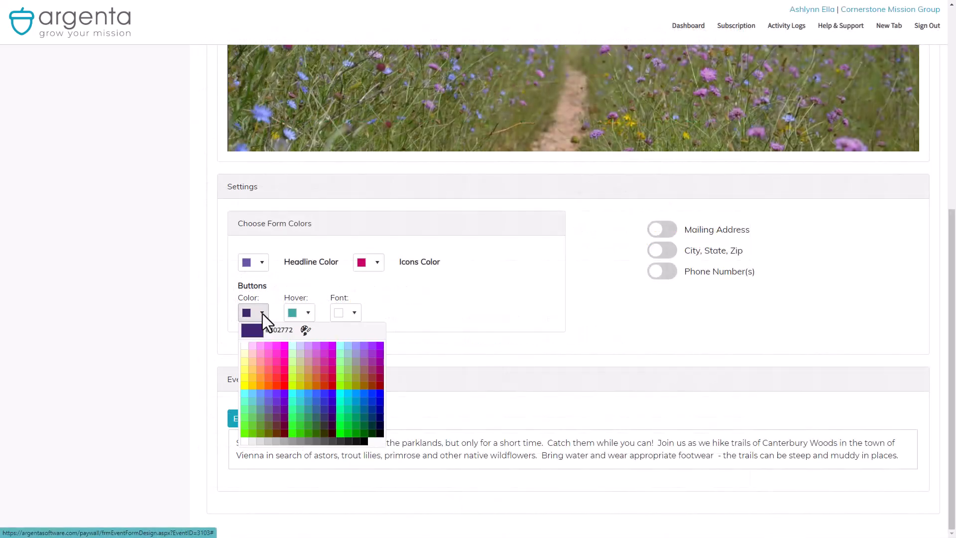
{"action": "left_click", "coordinate": [305, 330]}
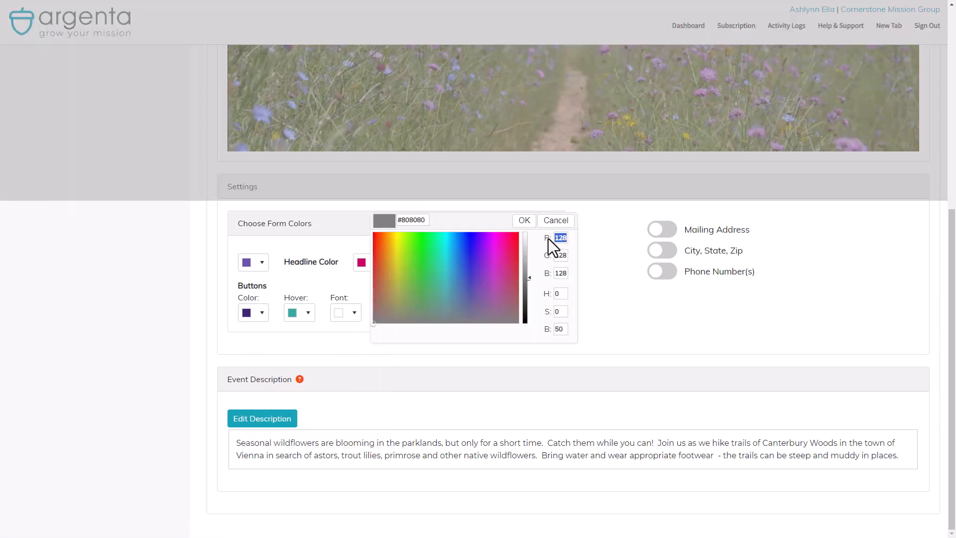
{"action": "type", "text": "160"}
{"action": "left_click_drag", "start_coordinate": [567, 255], "coordinate": [553, 274]}
{"action": "type", "text": "99"}
{"action": "left_click", "coordinate": [527, 222]}
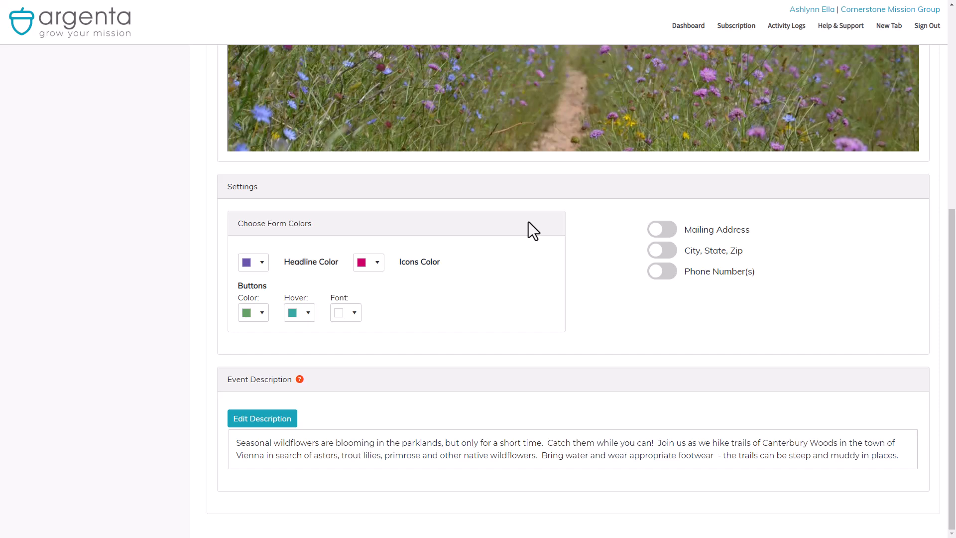
{"action": "left_click", "coordinate": [306, 312]}
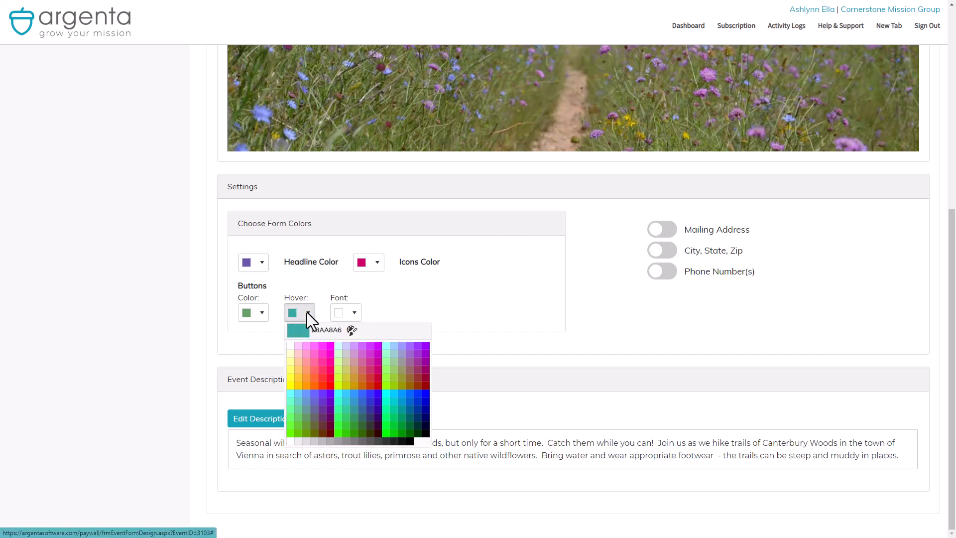
{"action": "left_click", "coordinate": [410, 426]}
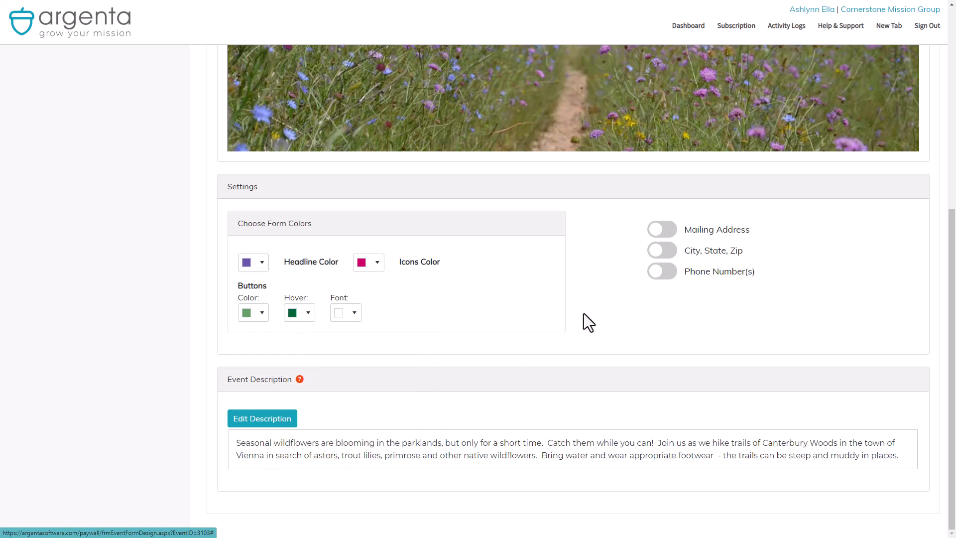
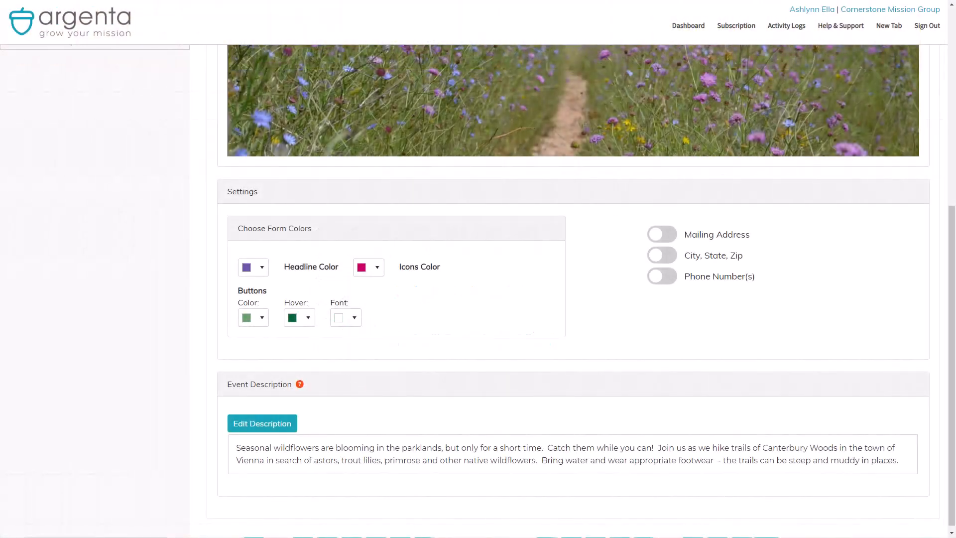
Step: Turn on the City, State, Zip and Phone Number(s) fields for the public form
{"action": "left_click", "coordinate": [667, 257]}
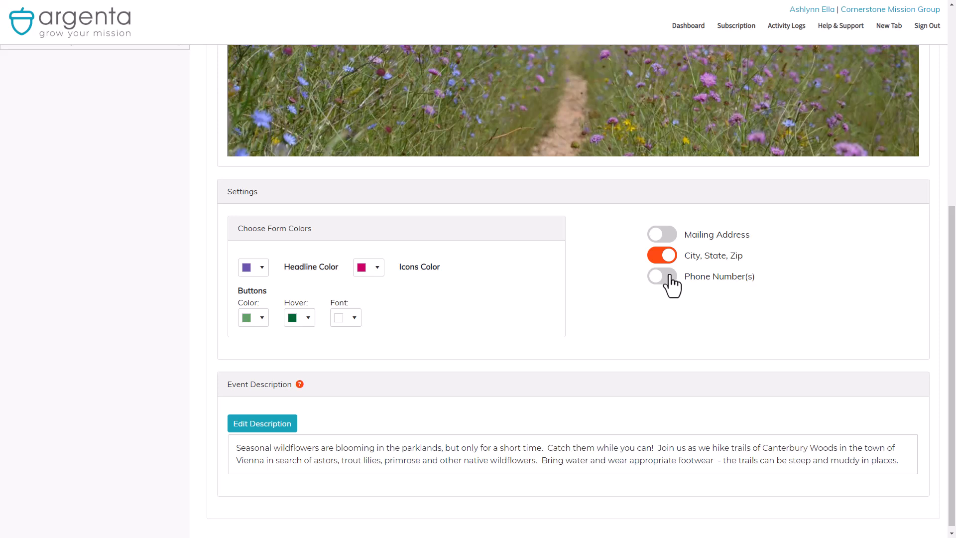
{"action": "left_click", "coordinate": [669, 279]}
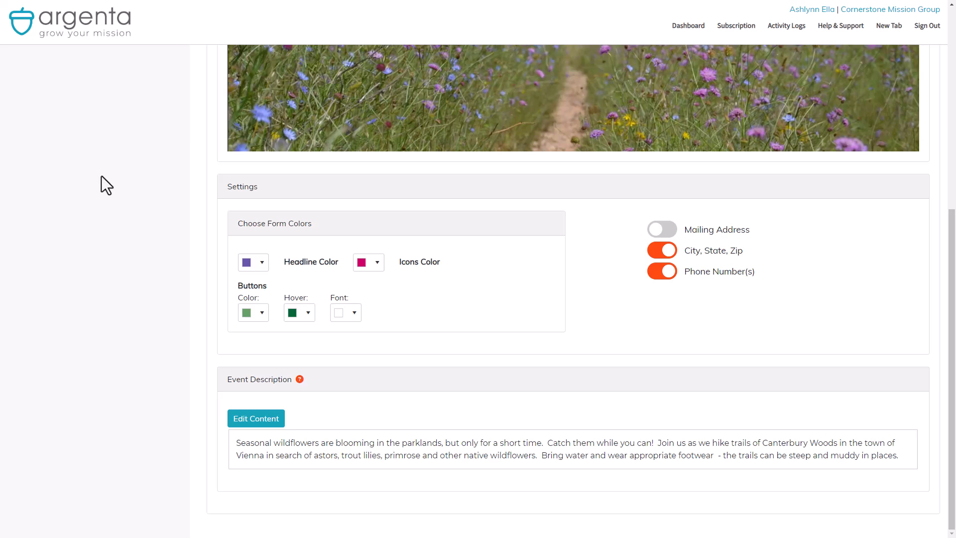
Step: Edit the event description and add the heading "It's That Time Again" on its own line above the wildflower paragraph
{"action": "left_click", "coordinate": [255, 418]}
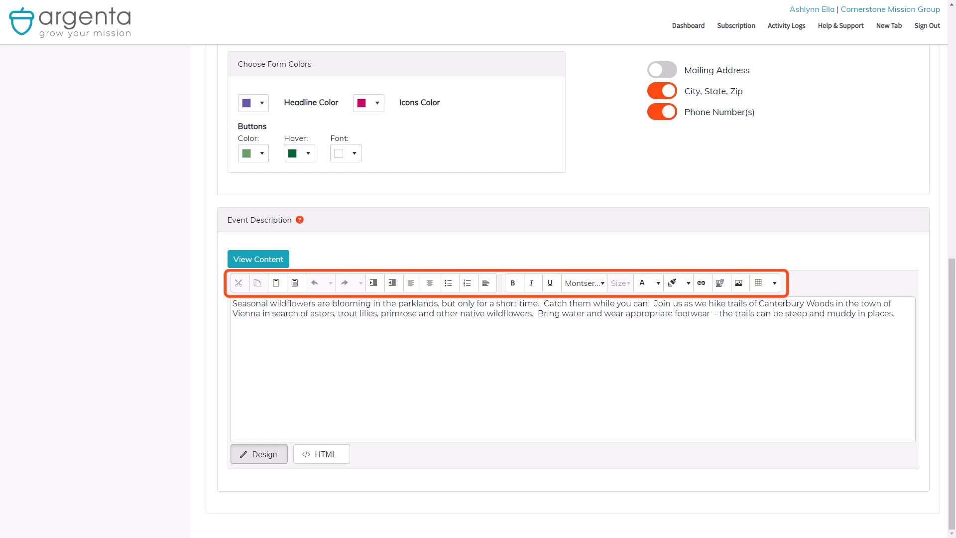
{"action": "key", "text": "Return"}
{"action": "key", "text": "Return"}
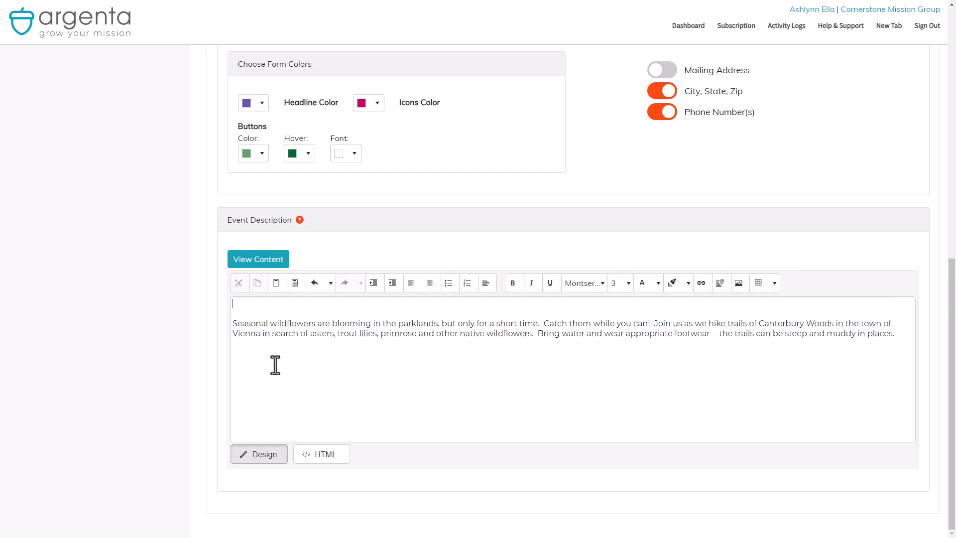
{"action": "type", "text": "It's That Time Again"}
Step: Format the "It's That Time Again" heading in size 4, purple and bold
{"action": "key", "text": "shift+Home"}
{"action": "left_click", "coordinate": [620, 284]}
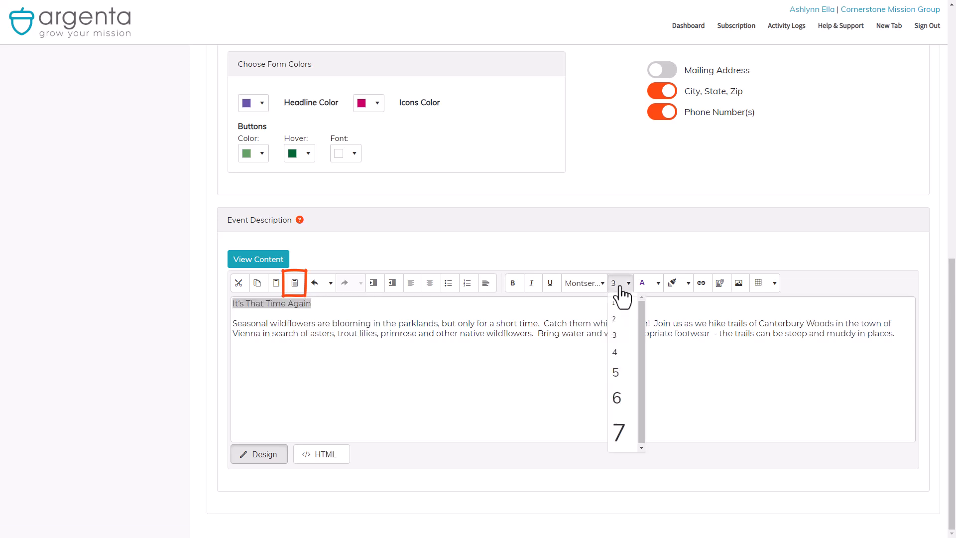
{"action": "left_click", "coordinate": [624, 347]}
{"action": "left_click", "coordinate": [660, 290]}
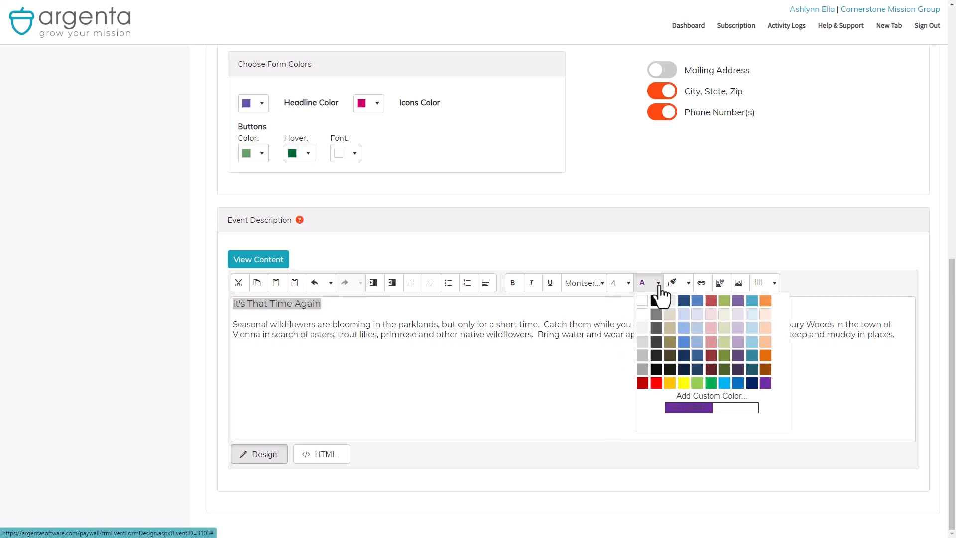
{"action": "left_click", "coordinate": [760, 378]}
{"action": "left_click", "coordinate": [513, 284]}
Step: Add bullets below the paragraph: "Bring a friend.", "Wear comfortable shoes.", "Make sure you have water." and "Bug repellant is strongly encouraged."
{"action": "key", "text": "ctrl+End"}
{"action": "key", "text": "Return"}
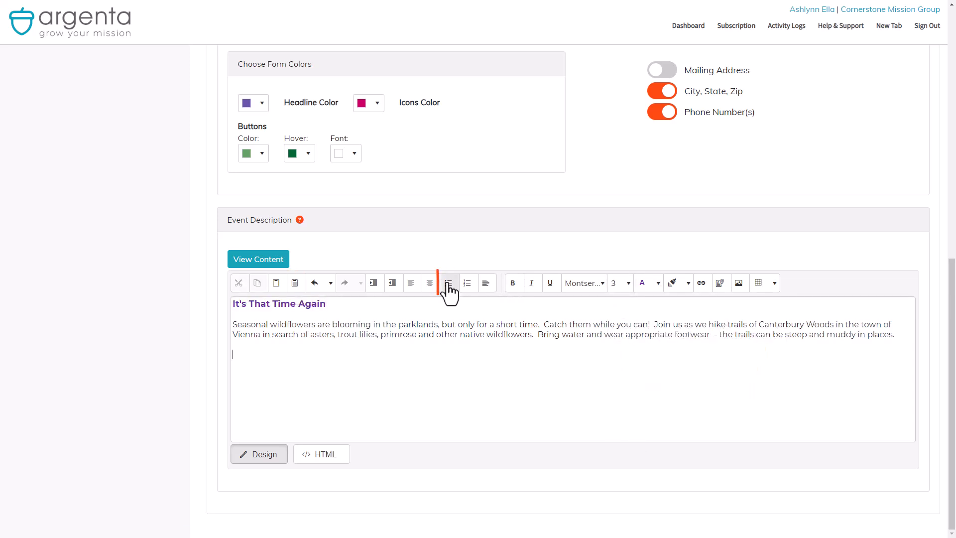
{"action": "left_click", "coordinate": [448, 283]}
{"action": "type", "text": "Bring a friend."}
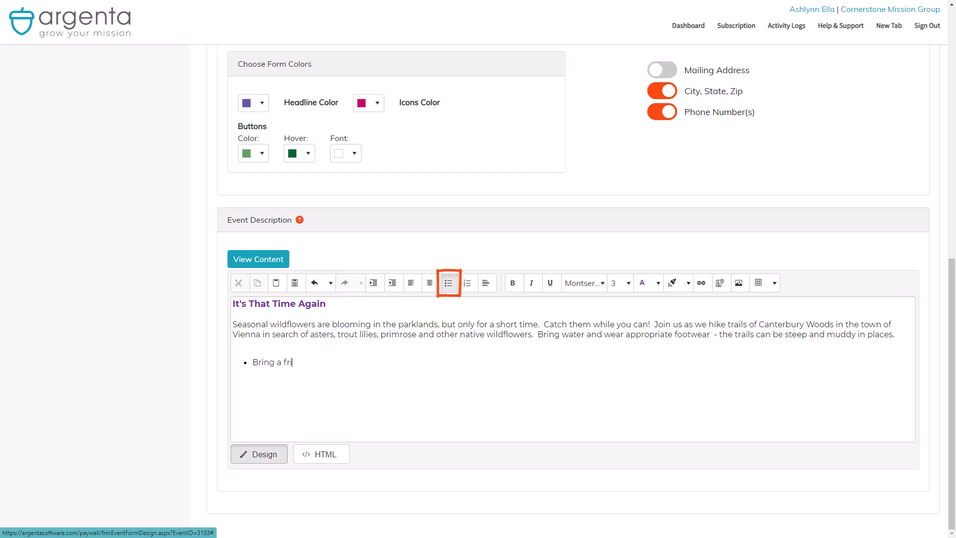
{"action": "key", "text": "Return"}
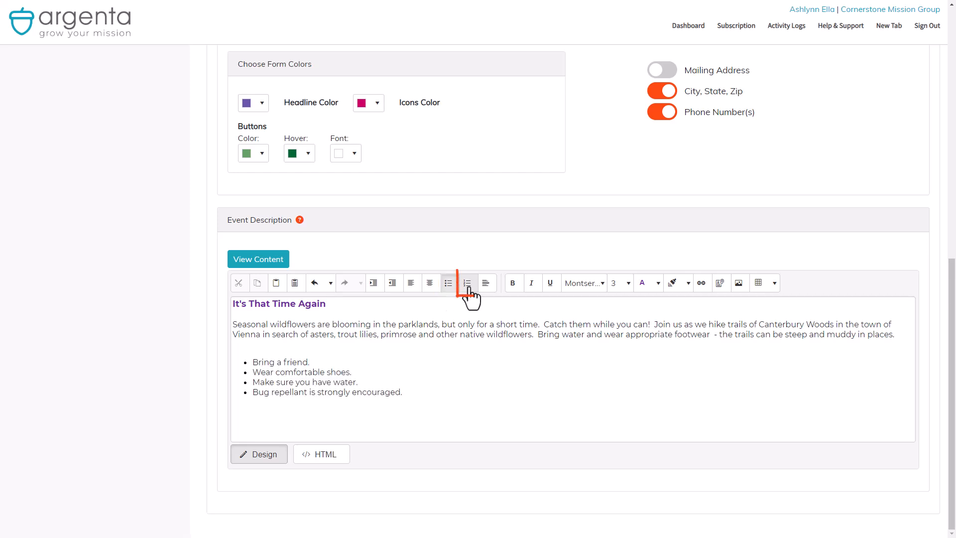
Step: Convert the four bulleted tips in the event description into a numbered list
{"action": "left_click", "coordinate": [467, 283]}
{"action": "left_click", "coordinate": [339, 363]}
{"action": "key", "text": "Delete"}
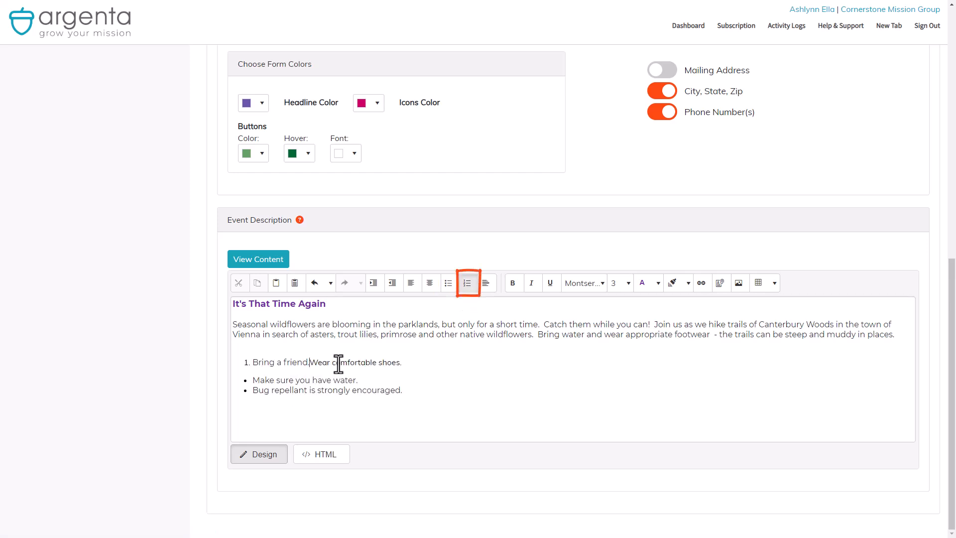
{"action": "key", "text": "Return"}
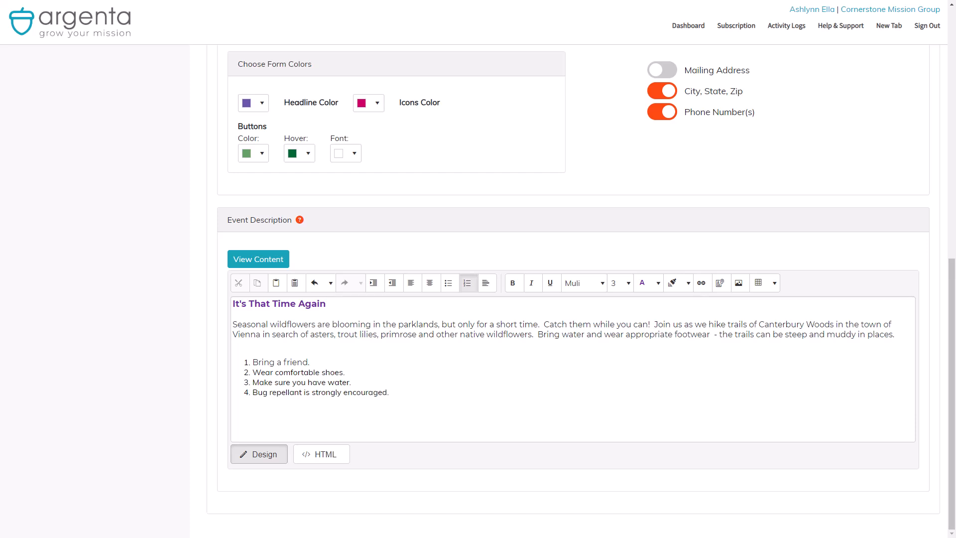
Step: Change the font of the "It's That Time Again" heading to Georgia
{"action": "left_click_drag", "start_coordinate": [326, 304], "coordinate": [231, 304]}
{"action": "left_click", "coordinate": [600, 288]}
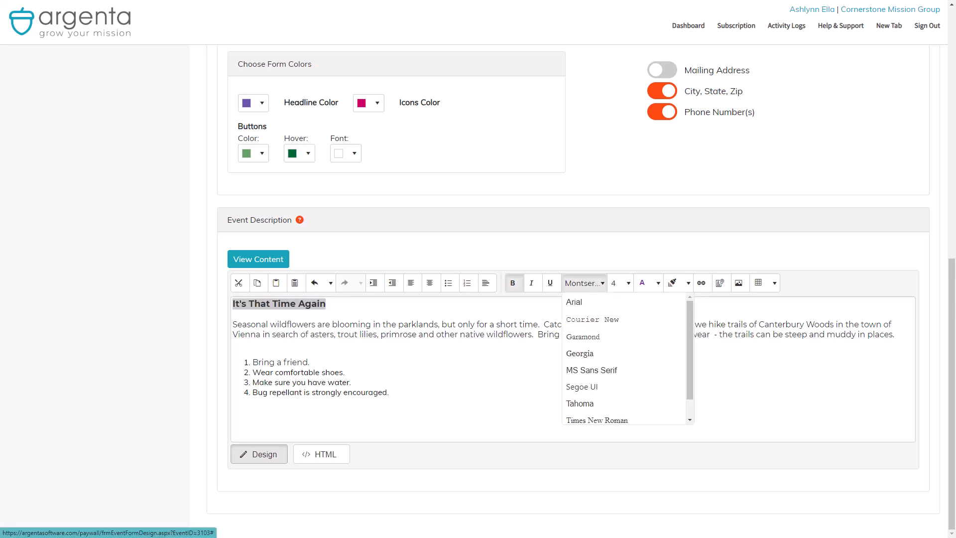
{"action": "left_click", "coordinate": [580, 353]}
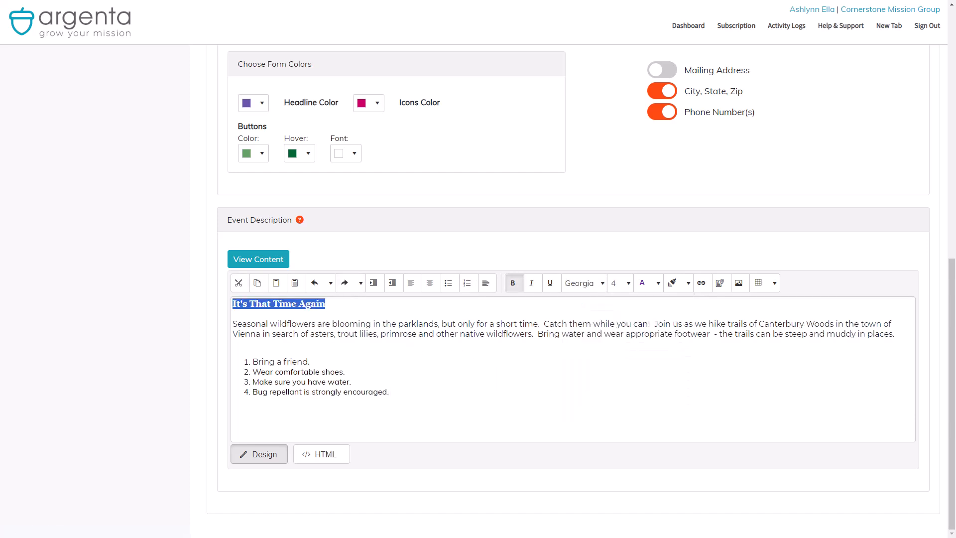
Step: Strip all formatting from the "It's That Time Again" heading and restyle it in size 5, purple and left-aligned
{"action": "left_click", "coordinate": [686, 283]}
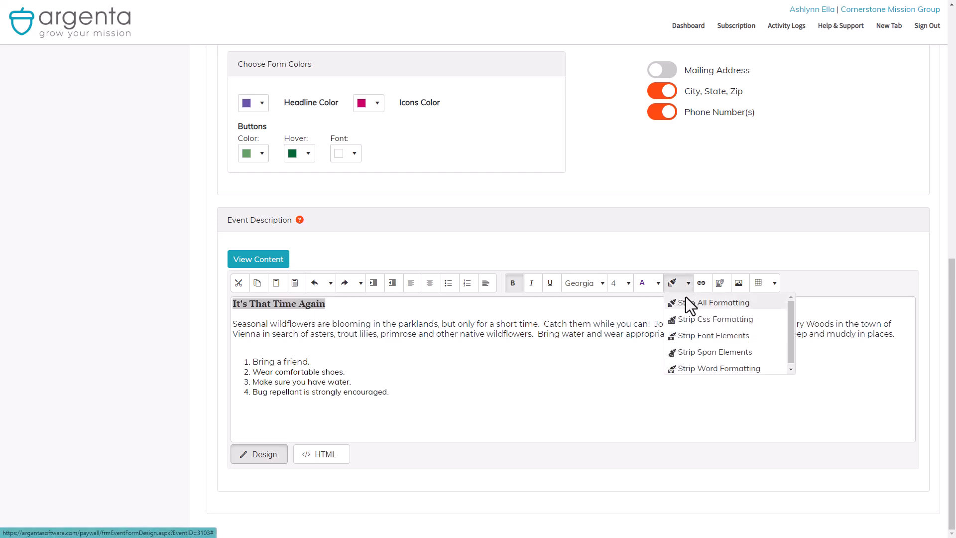
{"action": "left_click", "coordinate": [687, 304]}
{"action": "left_click", "coordinate": [628, 282]}
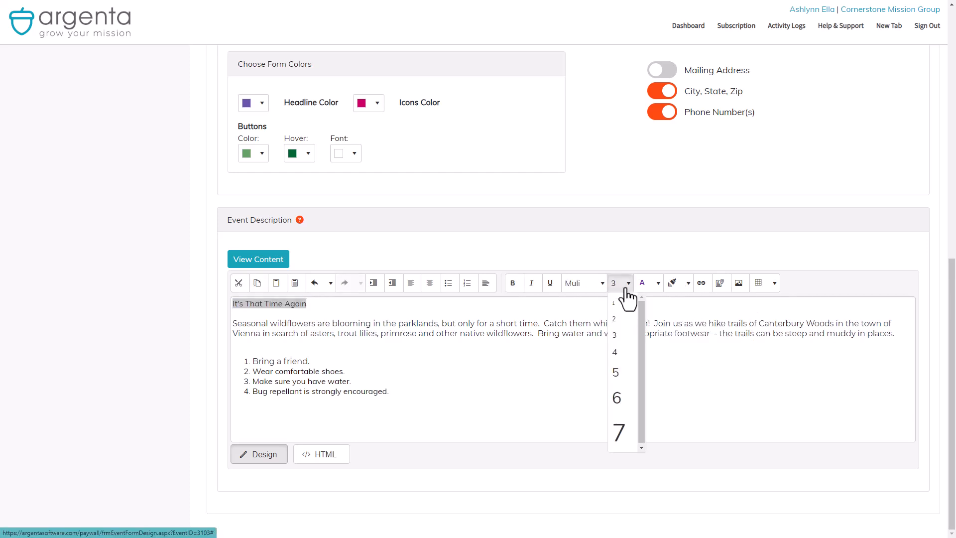
{"action": "left_click", "coordinate": [625, 372]}
{"action": "left_click", "coordinate": [642, 283]}
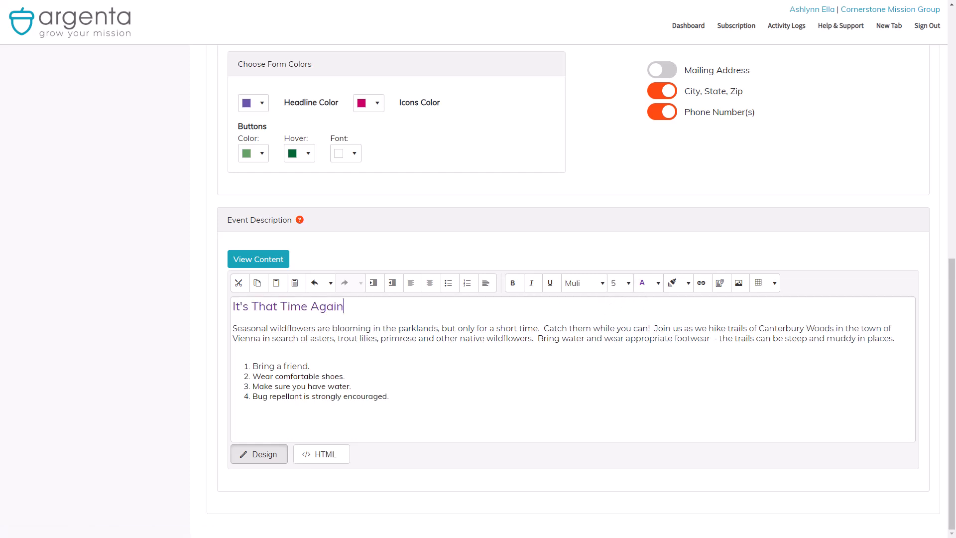
{"action": "left_click", "coordinate": [430, 283]}
{"action": "left_click", "coordinate": [411, 284]}
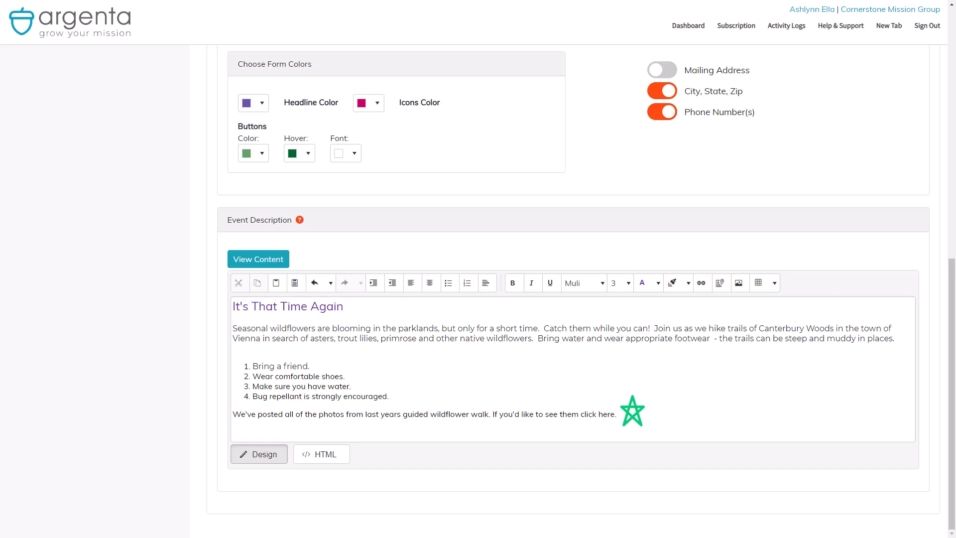
{"action": "left_click_drag", "start_coordinate": [581, 414], "coordinate": [614, 414]}
{"action": "left_click", "coordinate": [705, 288]}
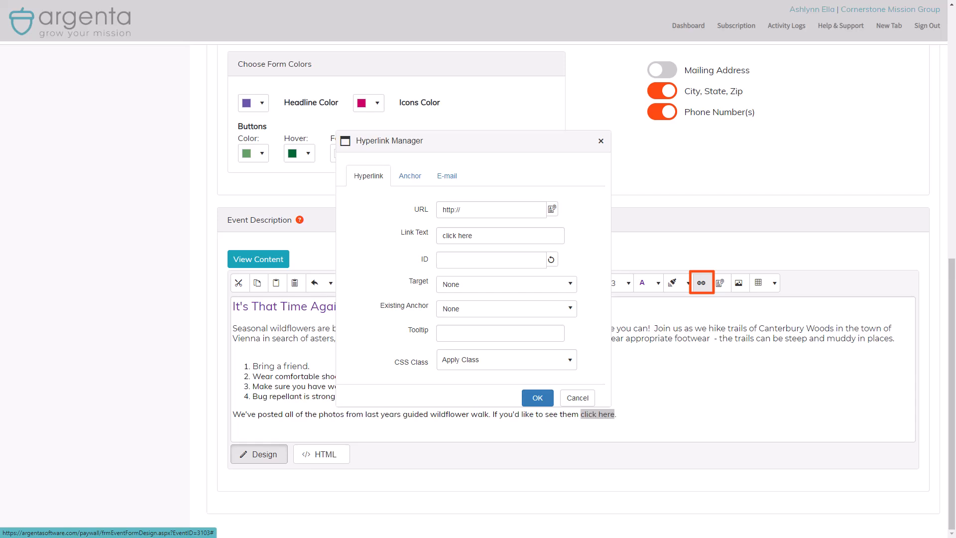
{"action": "left_click", "coordinate": [471, 210]}
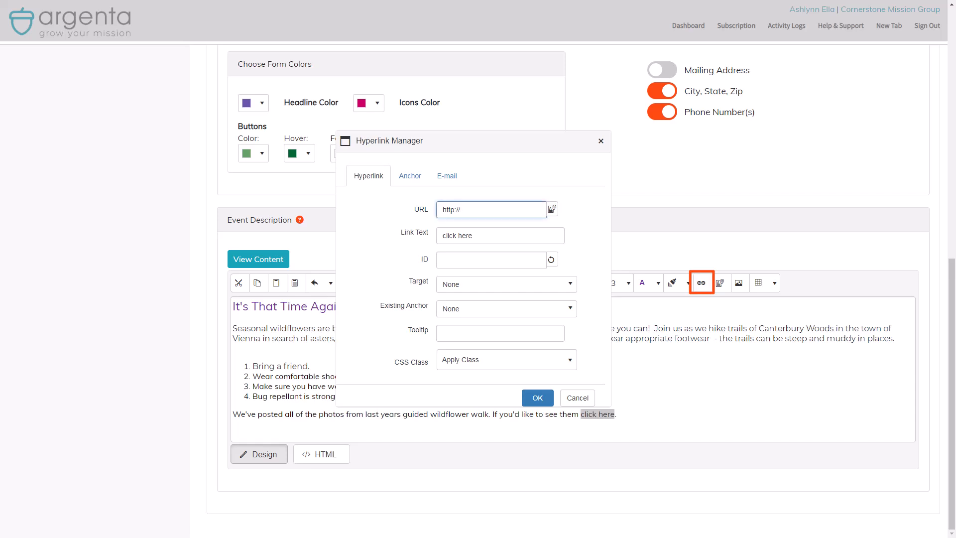
{"action": "type", "text": "myflowers.com"}
{"action": "left_click_drag", "start_coordinate": [473, 234], "coordinate": [442, 235]}
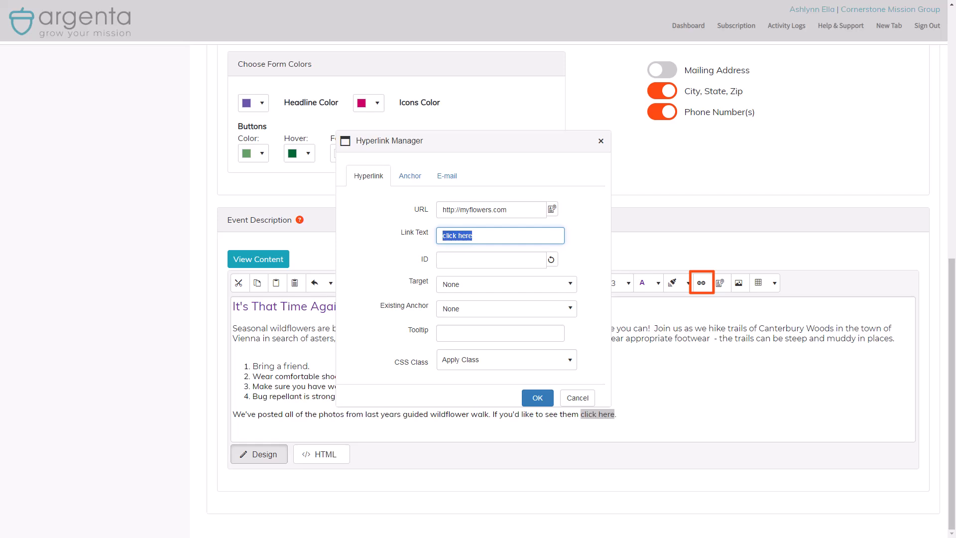
{"action": "type", "text": "click here to see them"}
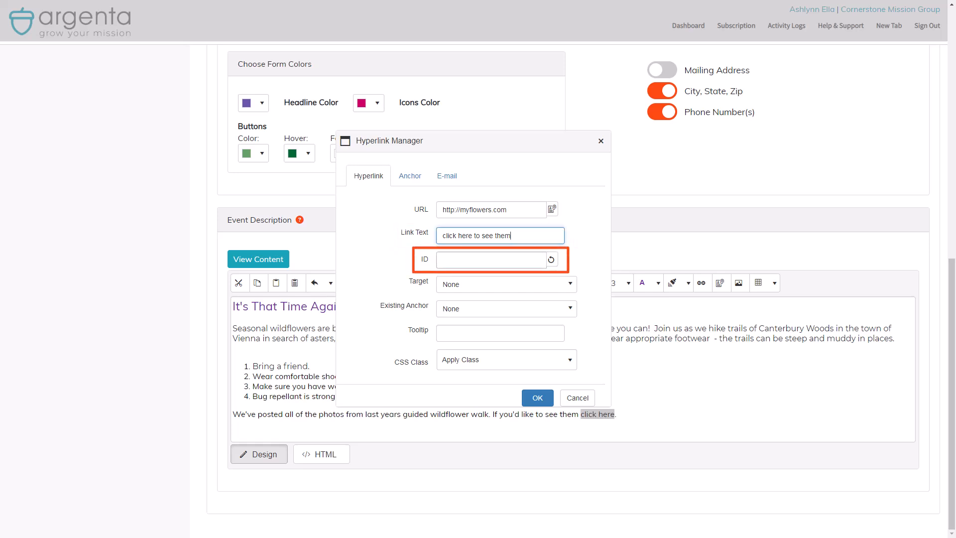
{"action": "left_click", "coordinate": [491, 287]}
{"action": "left_click", "coordinate": [485, 323]}
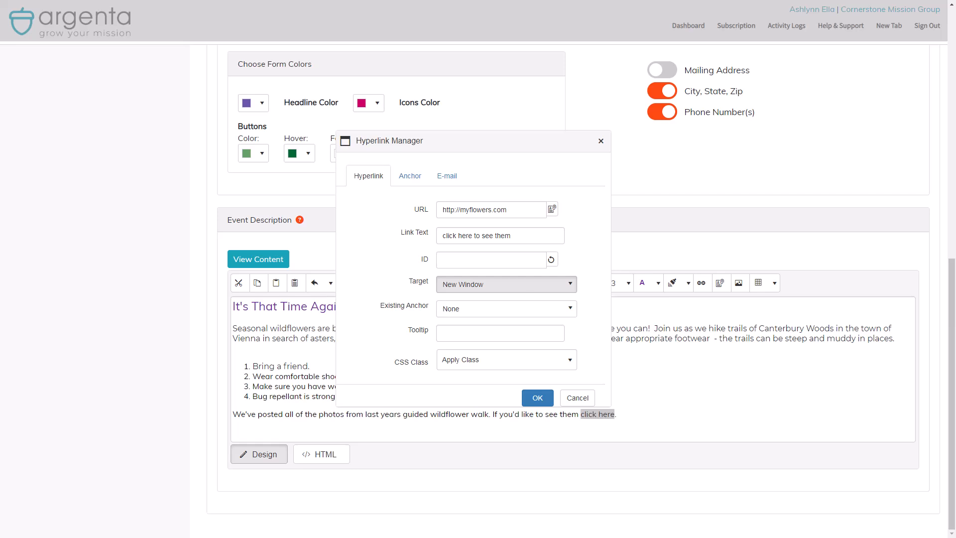
{"action": "left_click", "coordinate": [538, 399]}
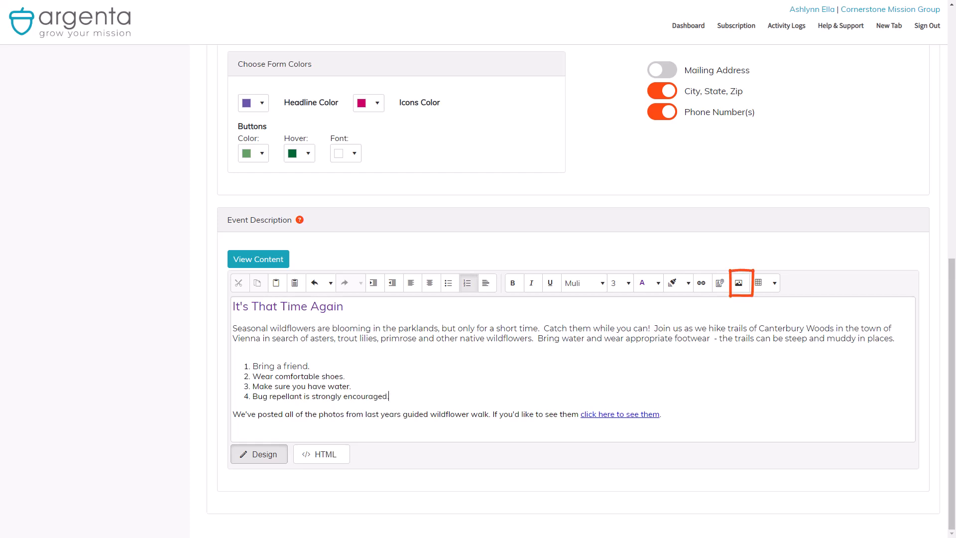
Step: Upload the sunflower image AS6_8609-195 with overwriting of existing files allowed, and insert it into the event description
{"action": "left_click", "coordinate": [739, 284]}
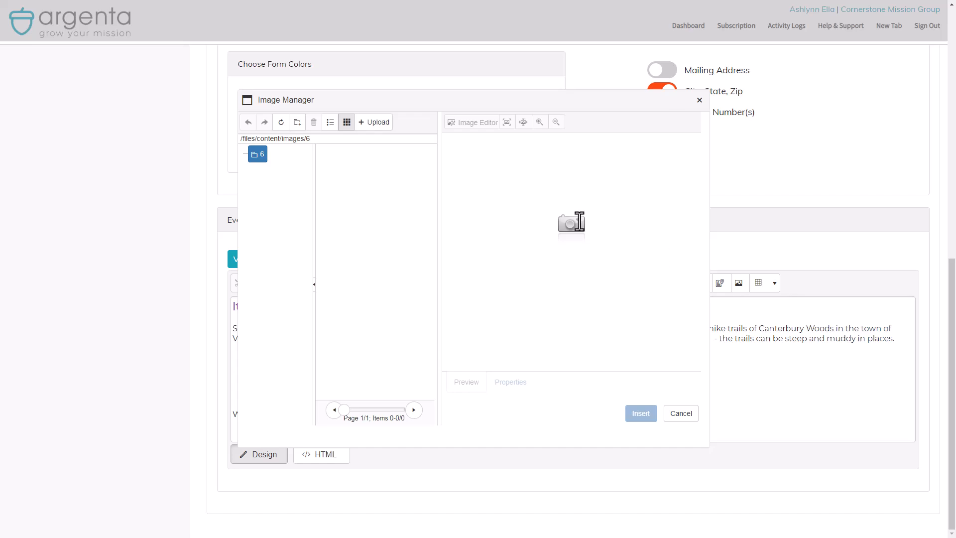
{"action": "left_click", "coordinate": [372, 129]}
{"action": "left_click", "coordinate": [469, 226]}
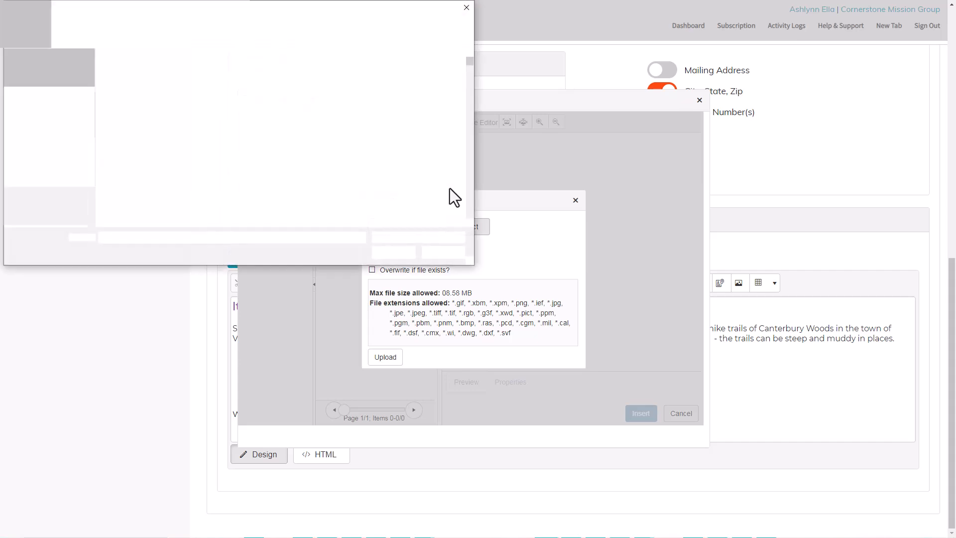
{"action": "double_click", "coordinate": [437, 163]}
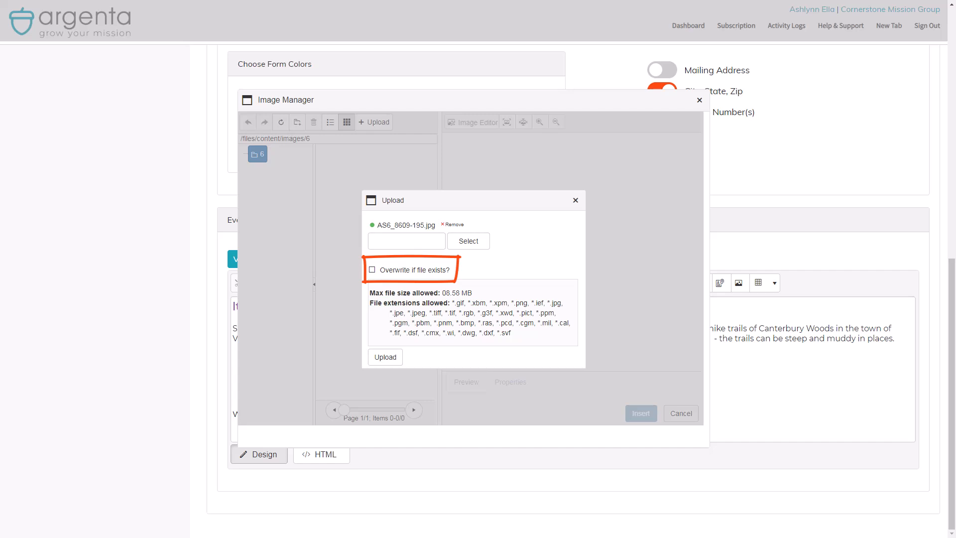
{"action": "left_click", "coordinate": [371, 269]}
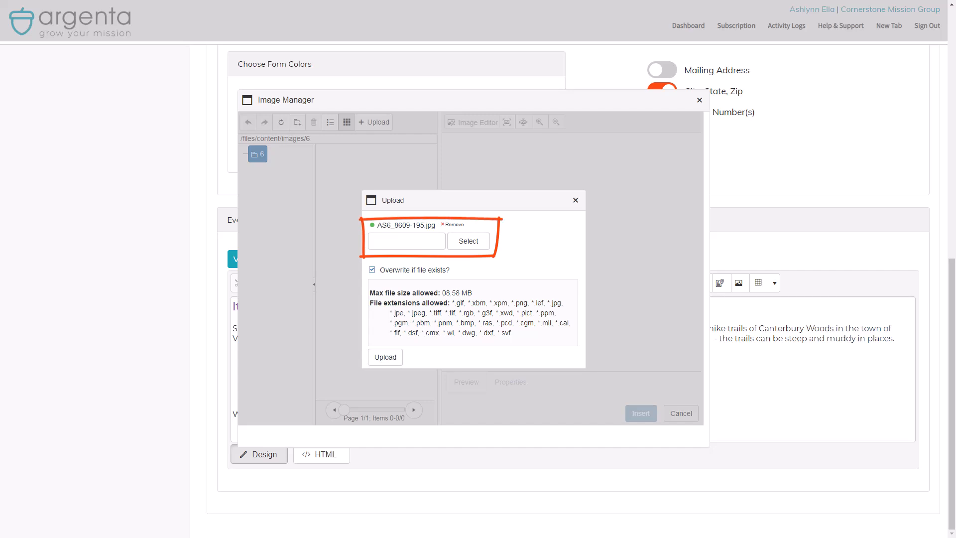
{"action": "left_click", "coordinate": [385, 359]}
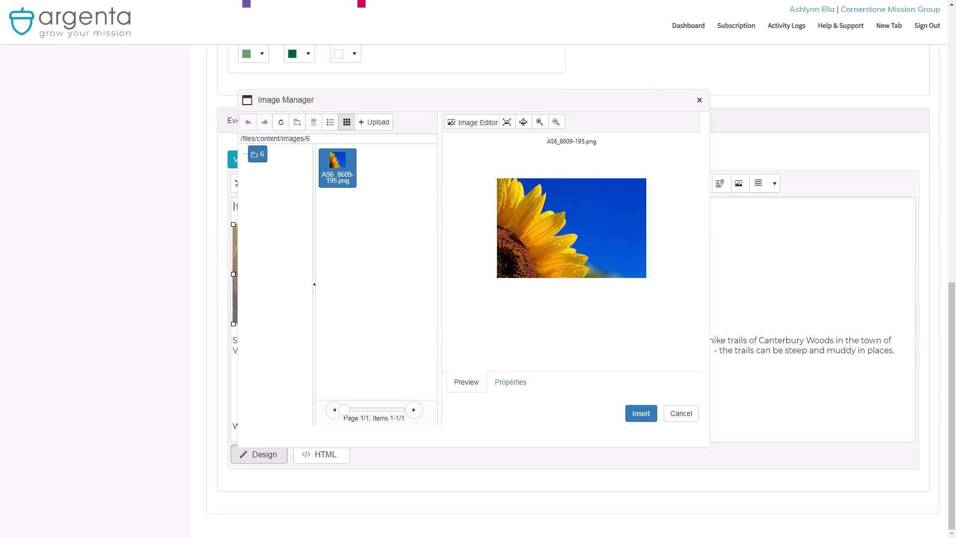
{"action": "left_click", "coordinate": [638, 416]}
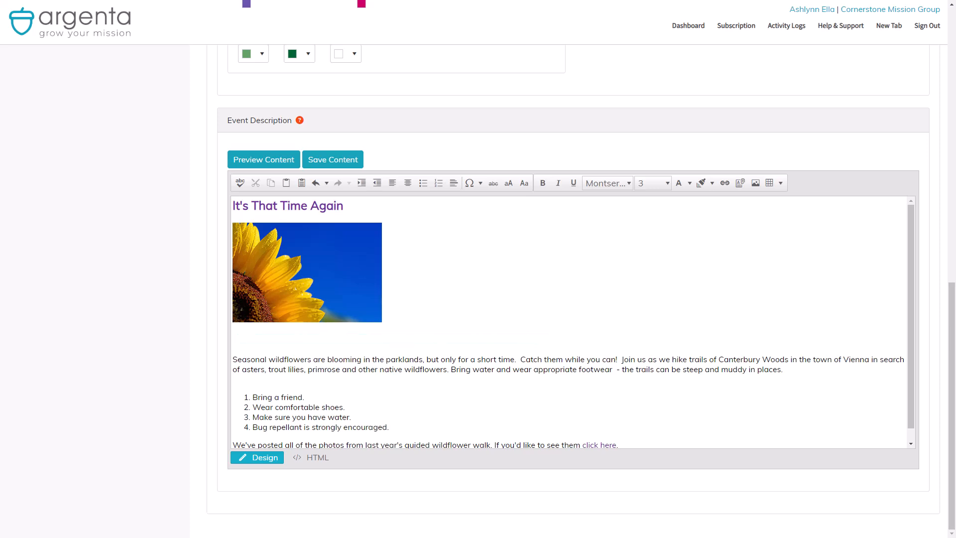
Step: Insert a table with one row and two columns, 100% wide, below the sunflower image
{"action": "left_click", "coordinate": [779, 184]}
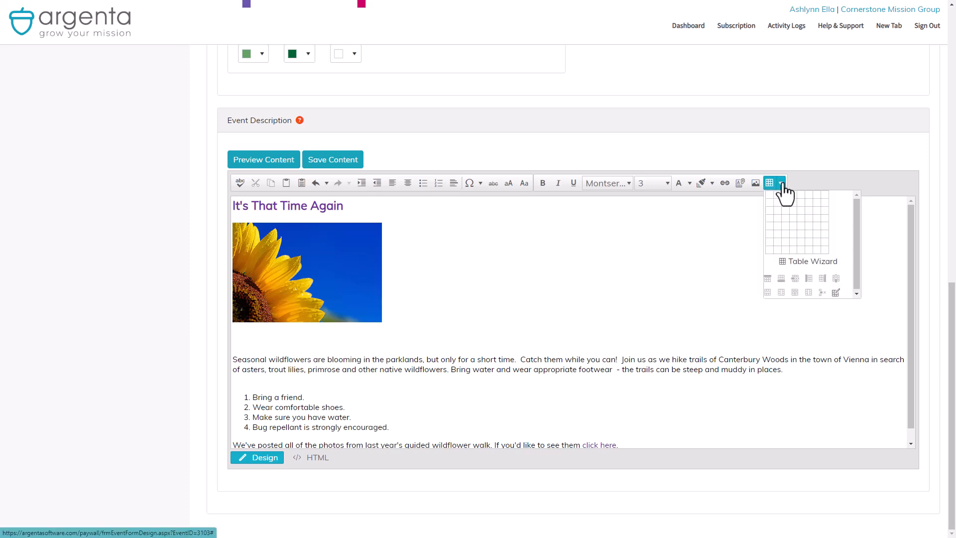
{"action": "left_click", "coordinate": [829, 262]}
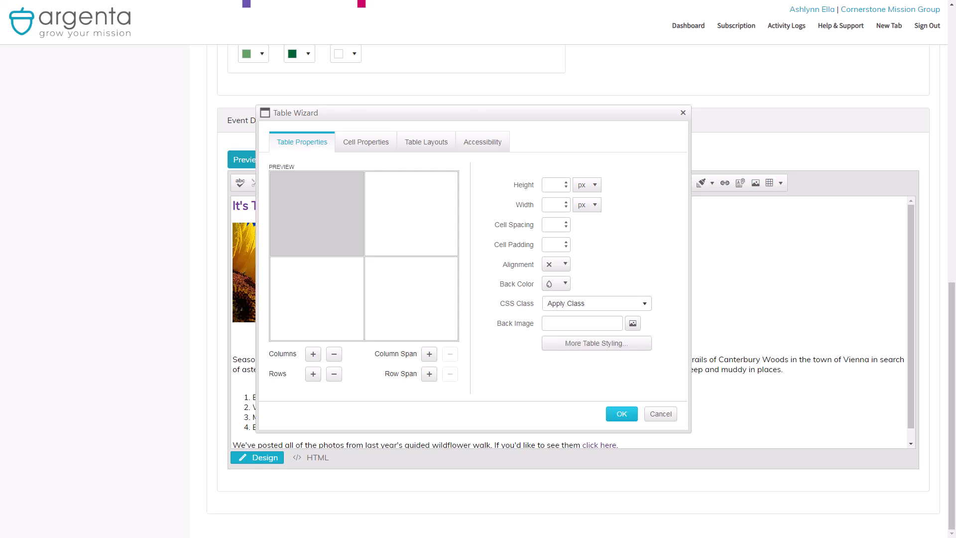
{"action": "left_click", "coordinate": [334, 374]}
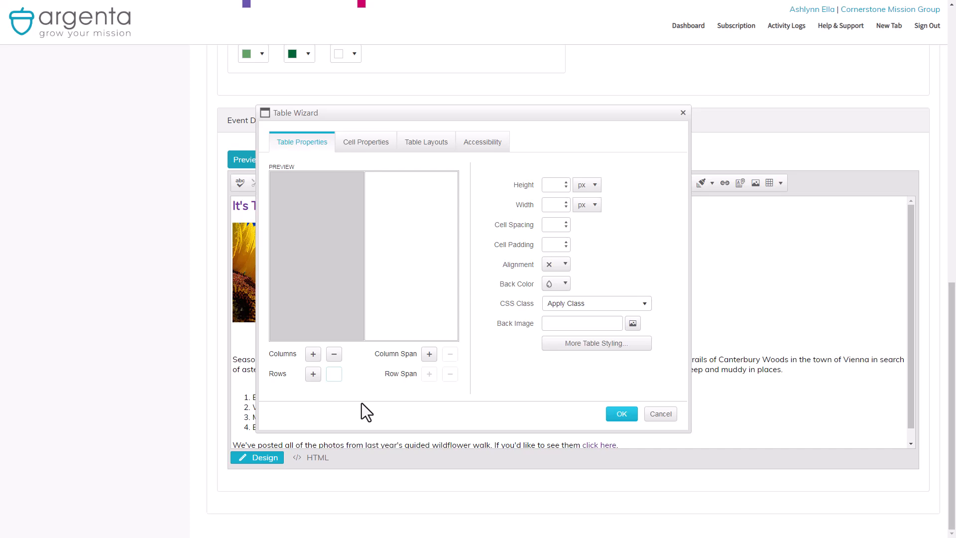
{"action": "left_click", "coordinate": [596, 207]}
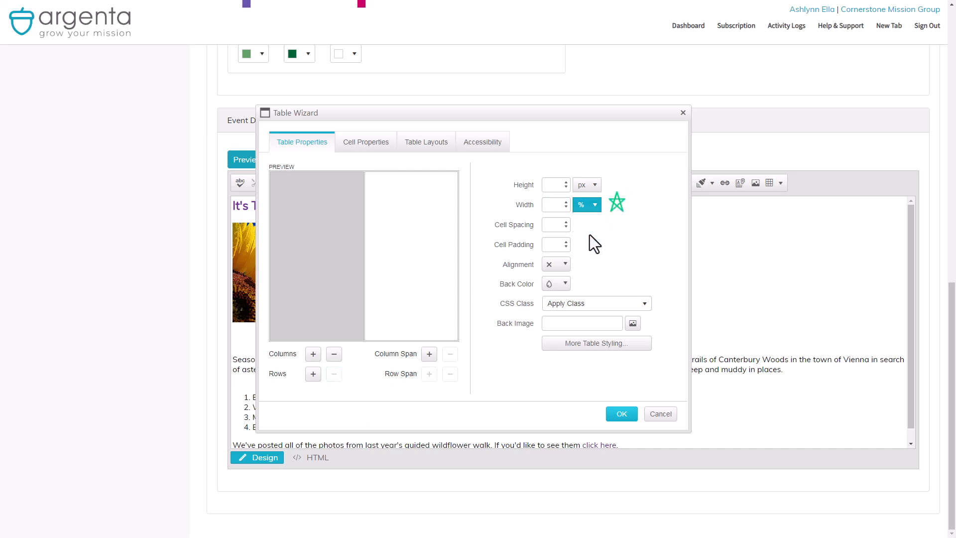
{"action": "left_click", "coordinate": [550, 206]}
{"action": "type", "text": "100"}
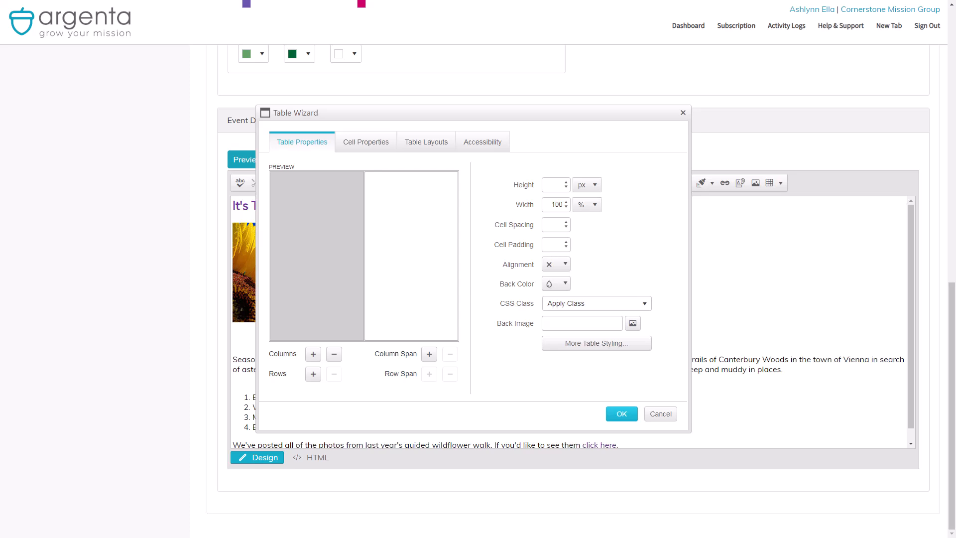
{"action": "left_click", "coordinate": [620, 416]}
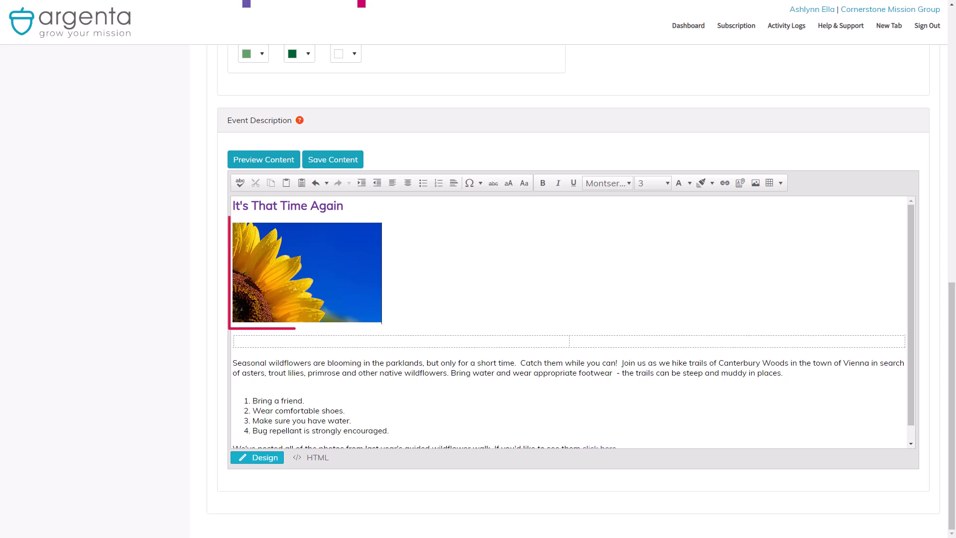
Step: Move the sunflower image into the table's first cell and the "Seasonal wildflowers" paragraph into its second cell
{"action": "left_click_drag", "start_coordinate": [298, 265], "coordinate": [303, 343]}
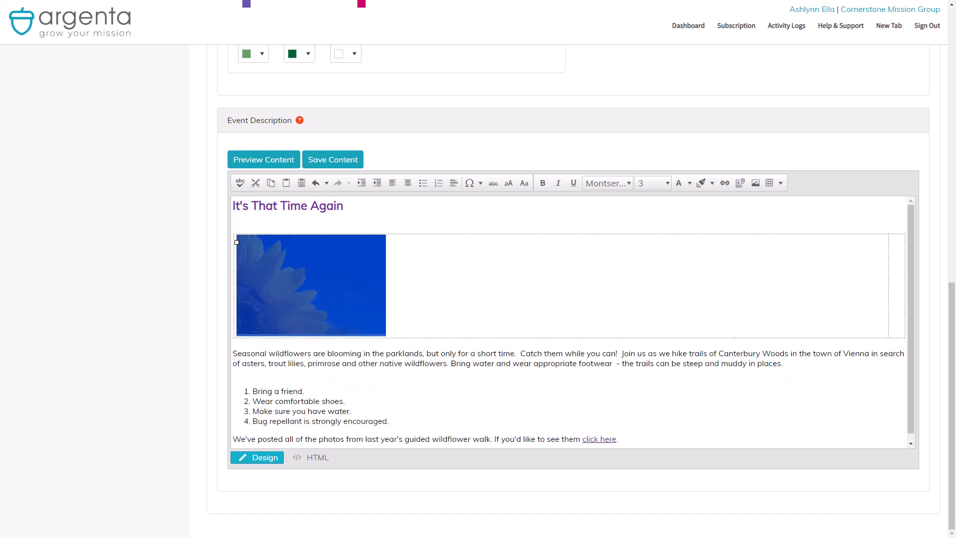
{"action": "left_click_drag", "start_coordinate": [783, 362], "coordinate": [233, 353]}
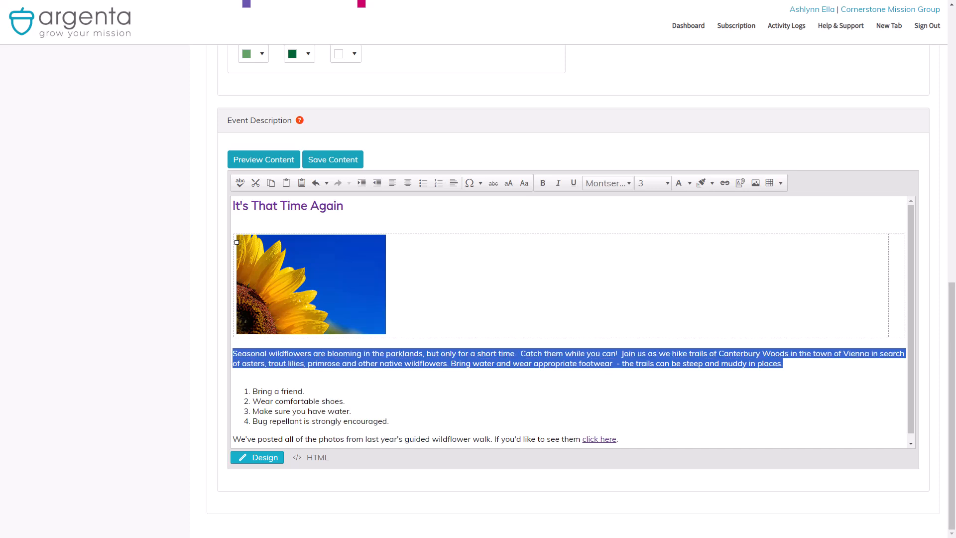
{"action": "left_click_drag", "start_coordinate": [301, 358], "coordinate": [600, 254]}
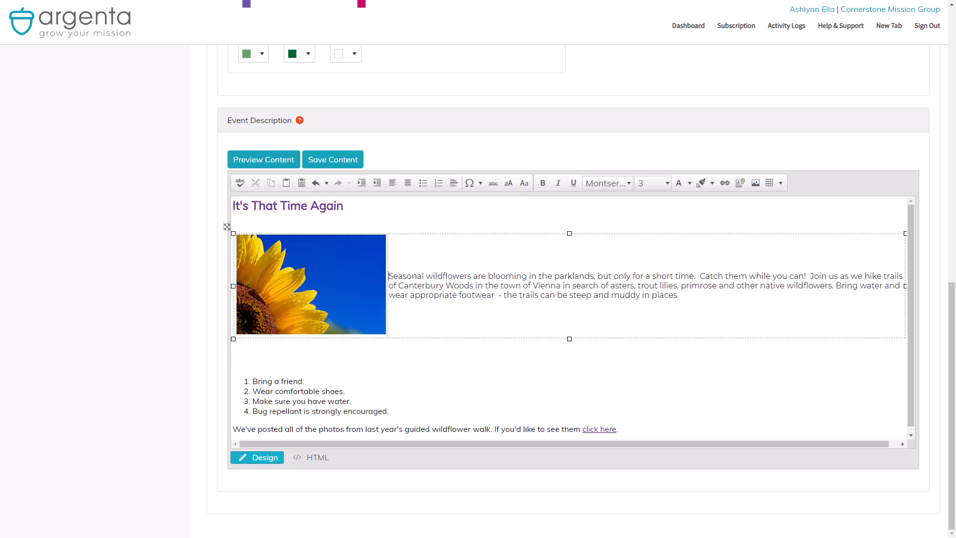
Step: Set the alignment of the table cell containing the paragraph to top left
{"action": "right_click", "coordinate": [526, 253]}
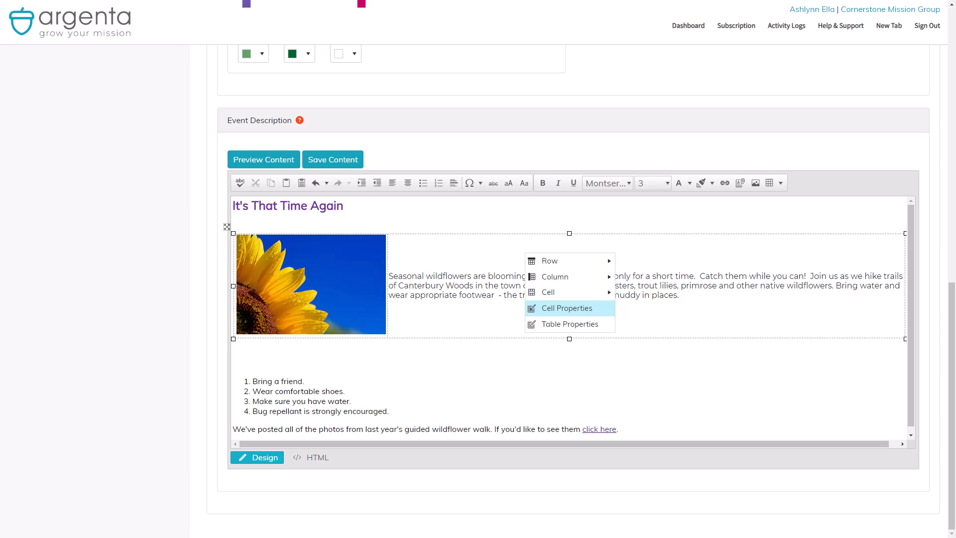
{"action": "left_click", "coordinate": [566, 307]}
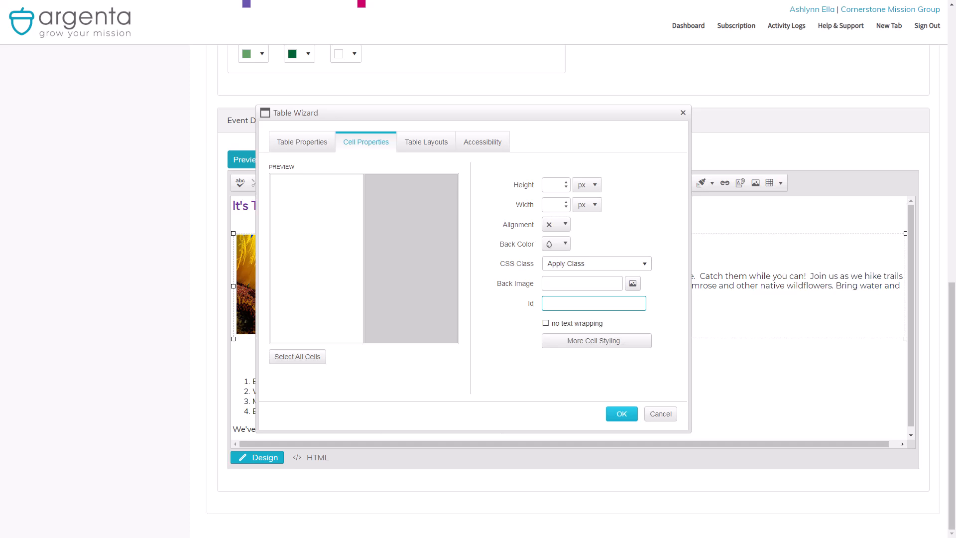
{"action": "left_click", "coordinate": [566, 224]}
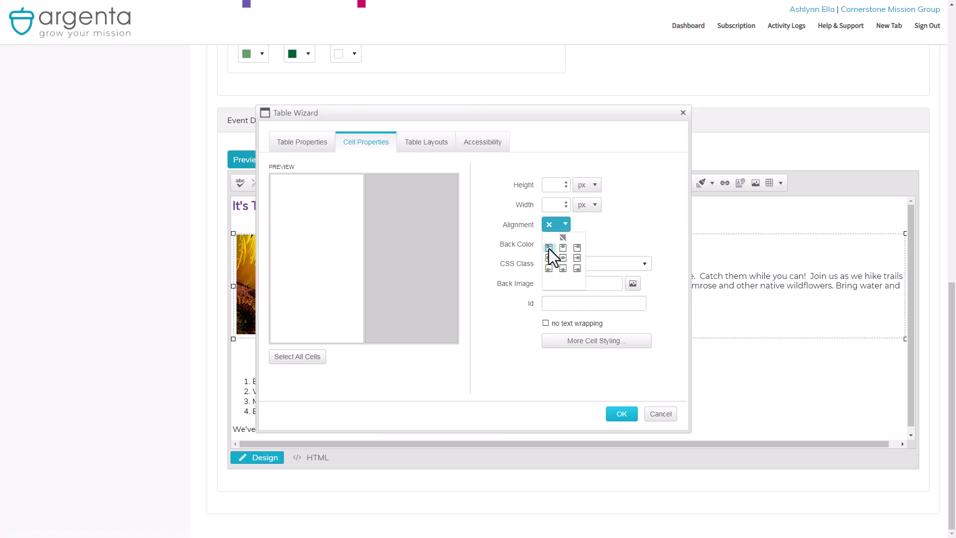
{"action": "left_click", "coordinate": [549, 249]}
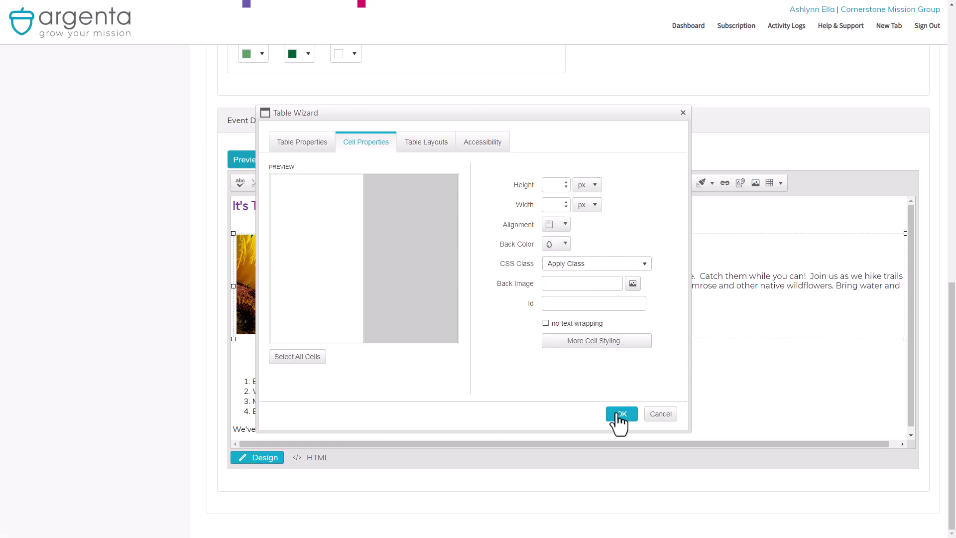
{"action": "left_click", "coordinate": [620, 413]}
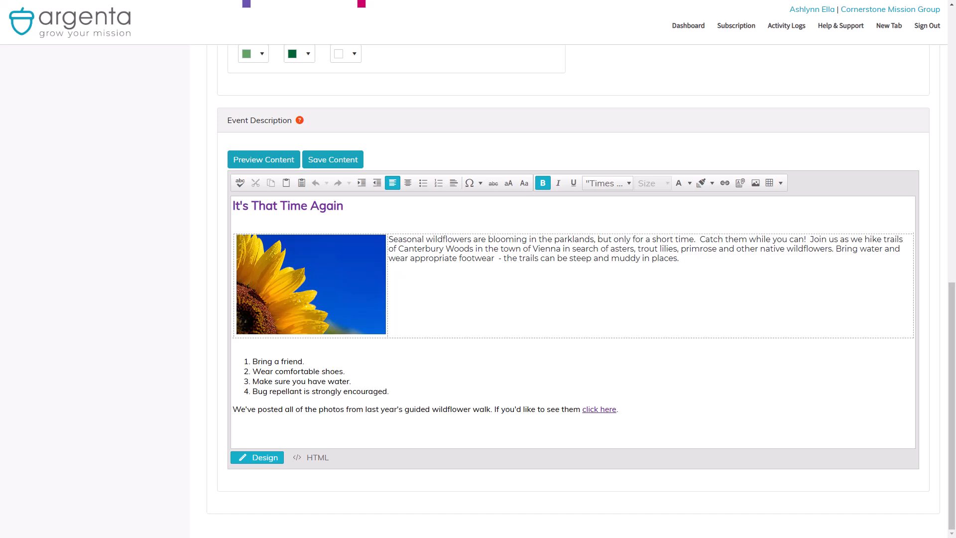
Step: Insert two empty columns between the image and the paragraph as spacing, and preview the event description
{"action": "right_click", "coordinate": [468, 295]}
{"action": "mouse_move", "coordinate": [500, 322]}
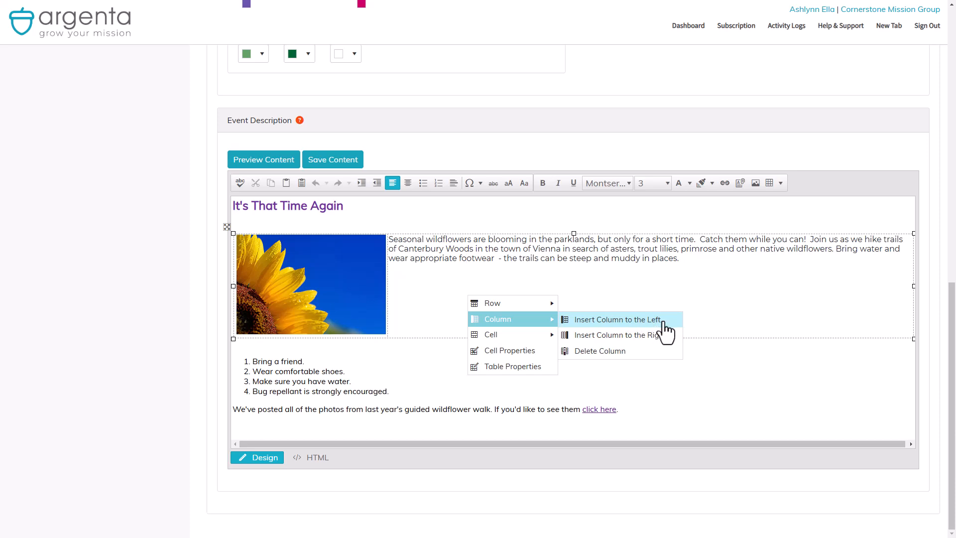
{"action": "left_click", "coordinate": [664, 322]}
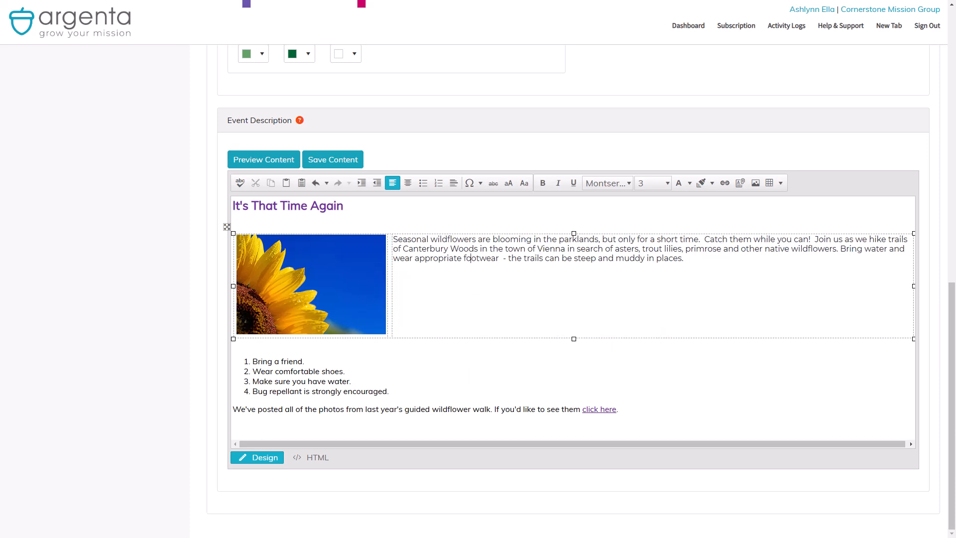
{"action": "right_click", "coordinate": [432, 290]}
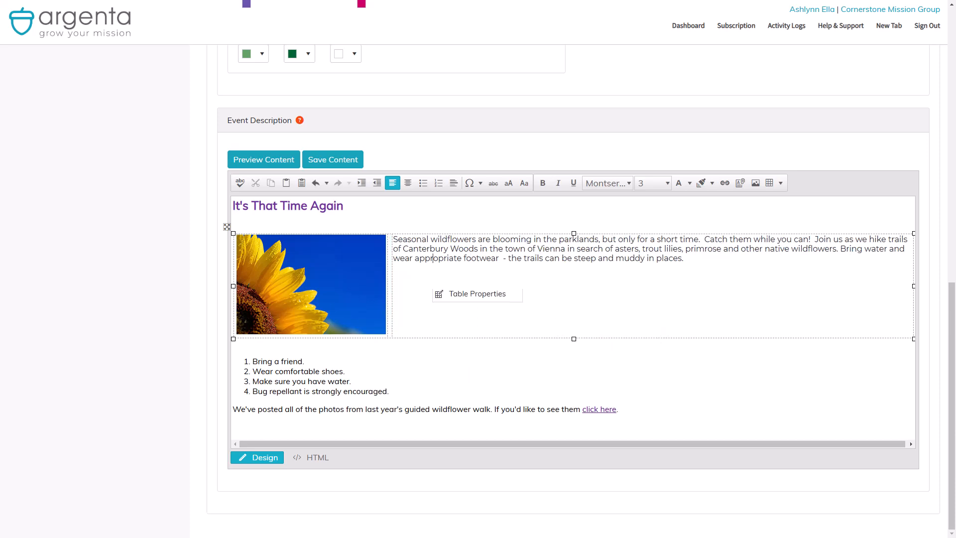
{"action": "mouse_move", "coordinate": [480, 313]}
{"action": "left_click", "coordinate": [552, 314]}
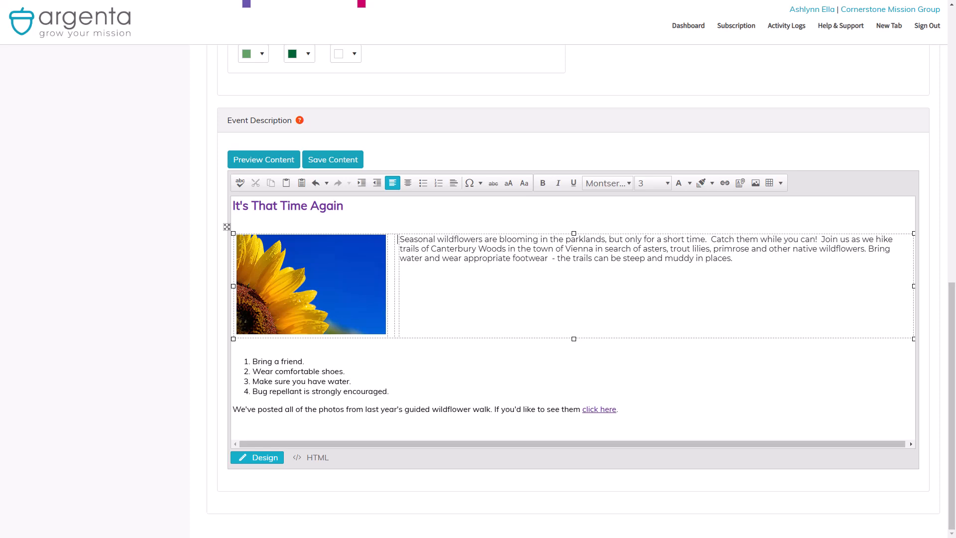
{"action": "left_click", "coordinate": [242, 163]}
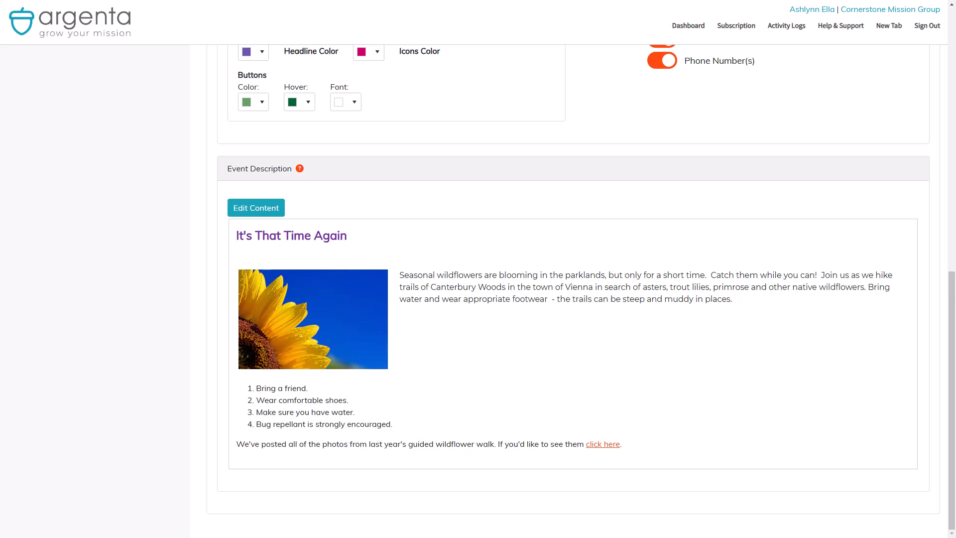
Step: Preview the public form of the Guided Wildflower Walk and review the banner and description layout
{"action": "scroll", "coordinate": [572, 291], "scroll_direction": "up", "scroll_amount": 10}
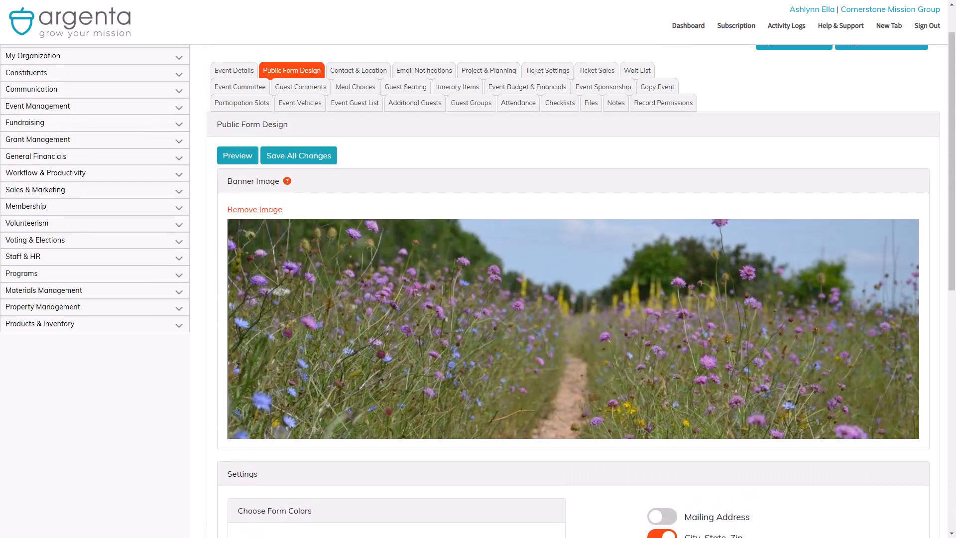
{"action": "left_click", "coordinate": [222, 157]}
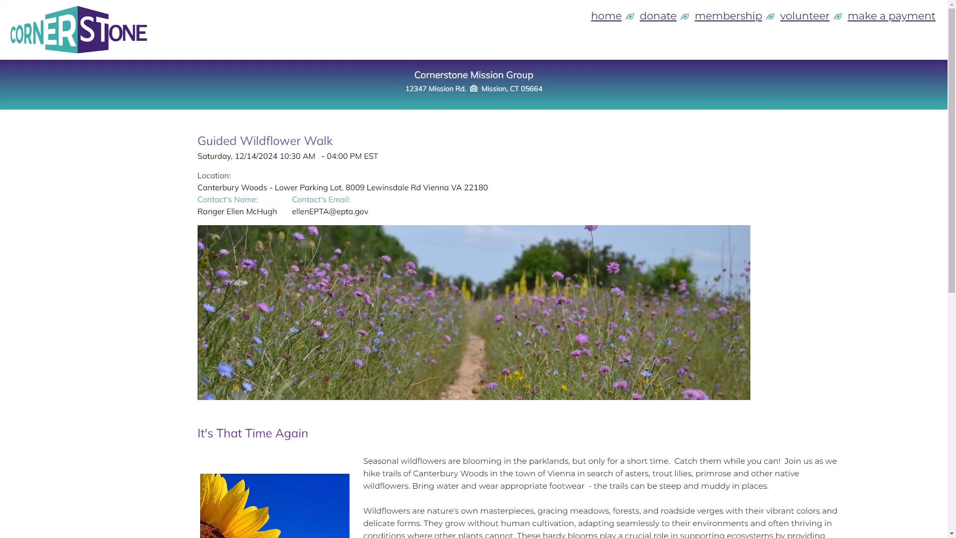
{"action": "scroll", "coordinate": [473, 269], "scroll_direction": "down", "scroll_amount": 7}
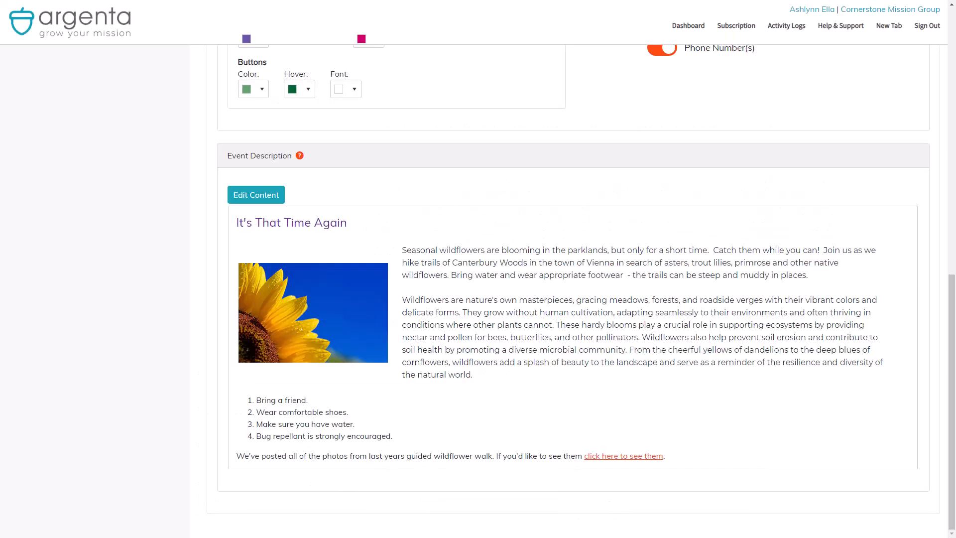
Step: Open the event description for editing, return to its content view, and preview the public form with the longer wildflower text
{"action": "left_click", "coordinate": [250, 194]}
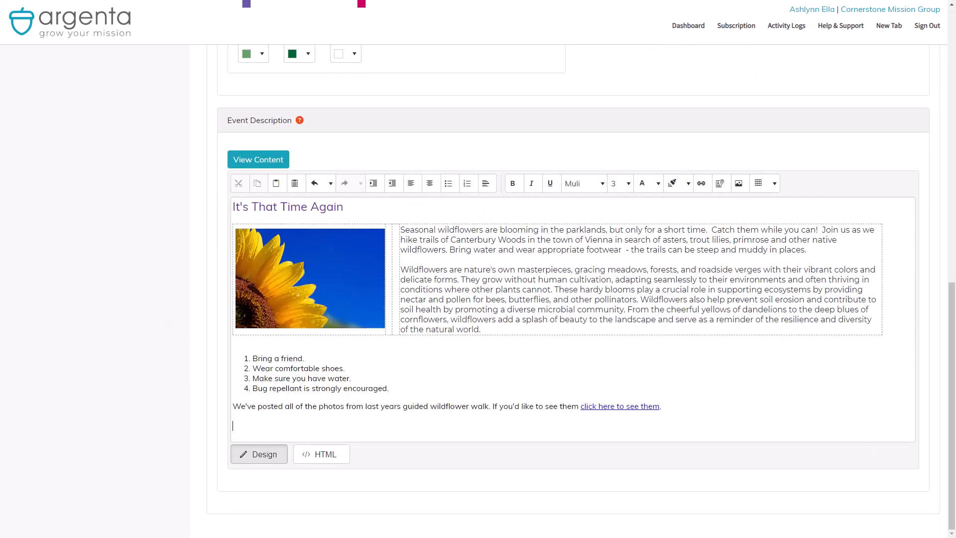
{"action": "left_click", "coordinate": [257, 160]}
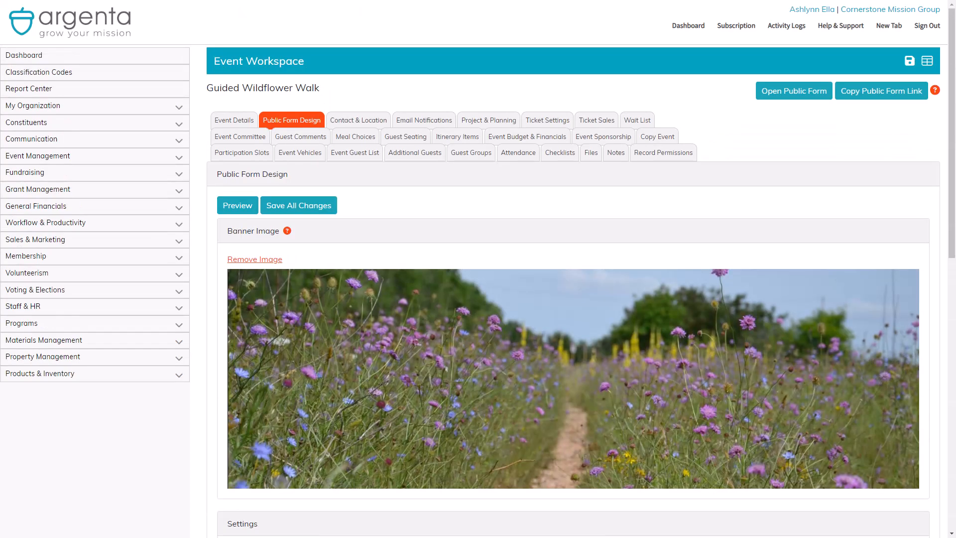
{"action": "left_click", "coordinate": [238, 206]}
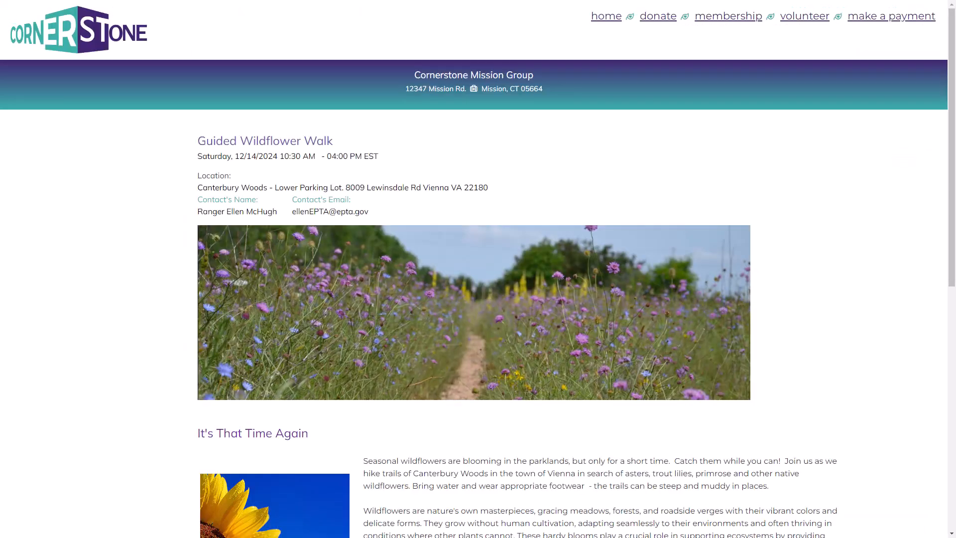
{"action": "scroll", "coordinate": [477, 269], "scroll_direction": "down", "scroll_amount": 7}
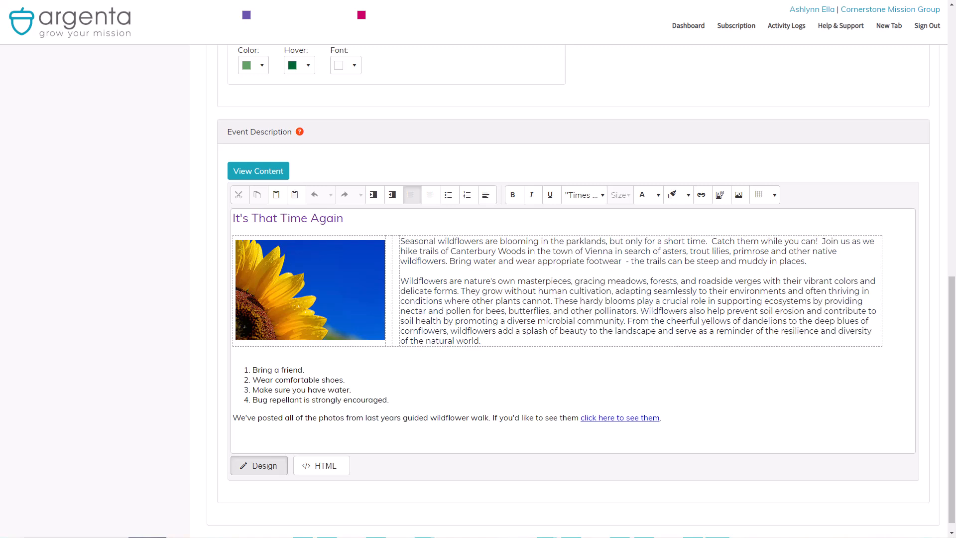
Step: Upload GuidedWildFlowerMap.pdf from the Desktop to the description editor's Document Manager
{"action": "left_click", "coordinate": [719, 195]}
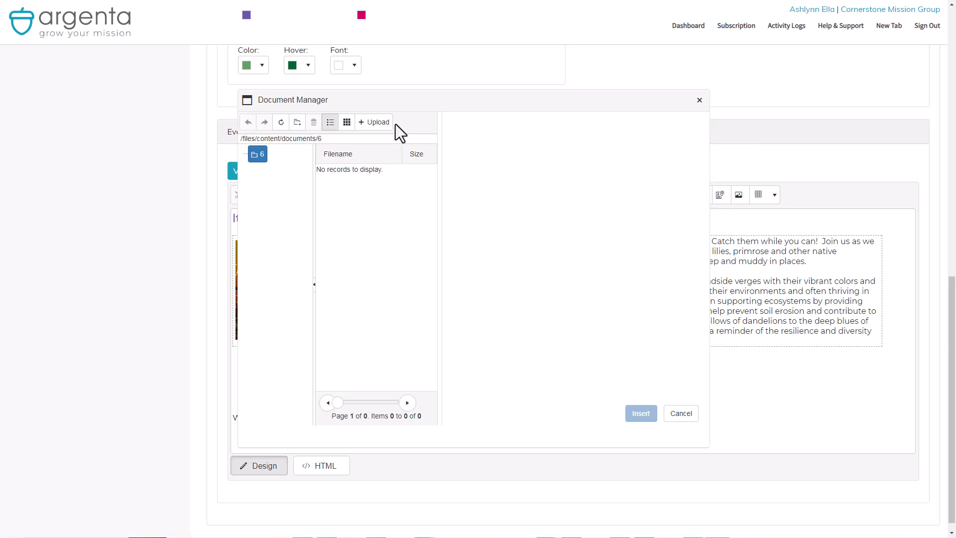
{"action": "left_click", "coordinate": [374, 123]}
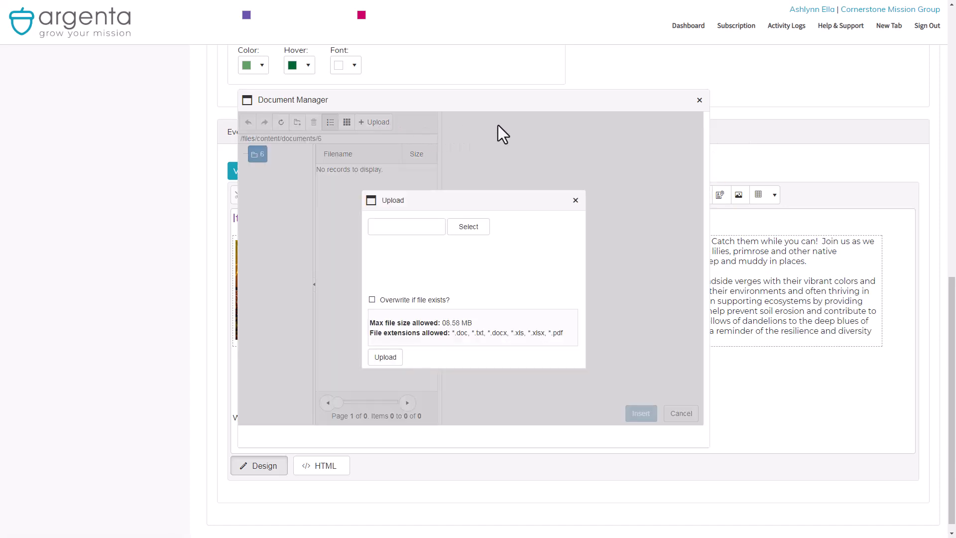
{"action": "left_click", "coordinate": [470, 239]}
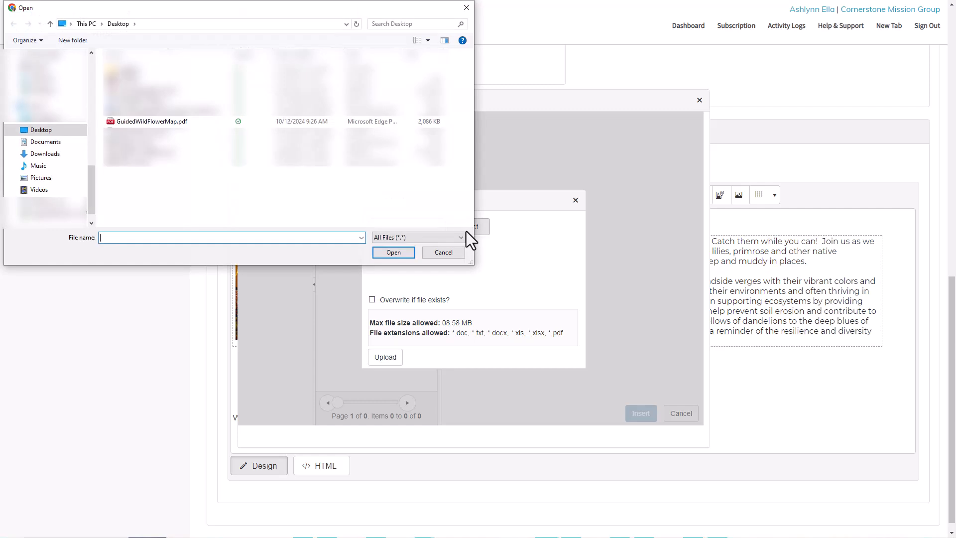
{"action": "left_click", "coordinate": [188, 122]}
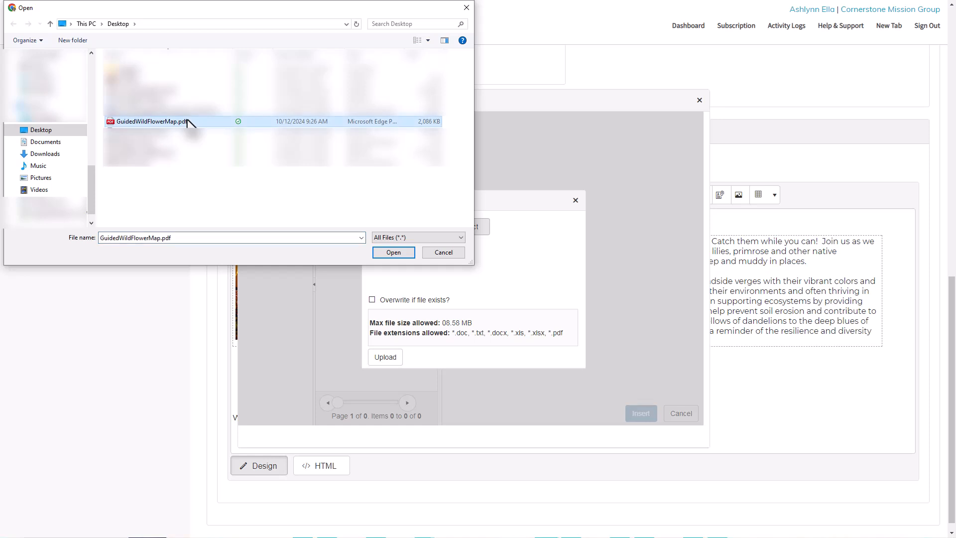
{"action": "left_click", "coordinate": [393, 254]}
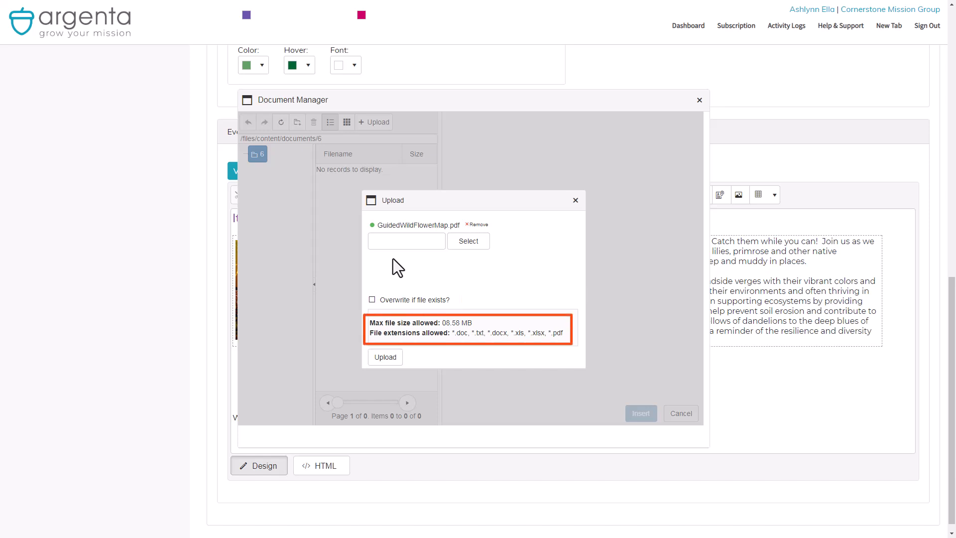
{"action": "left_click", "coordinate": [385, 357]}
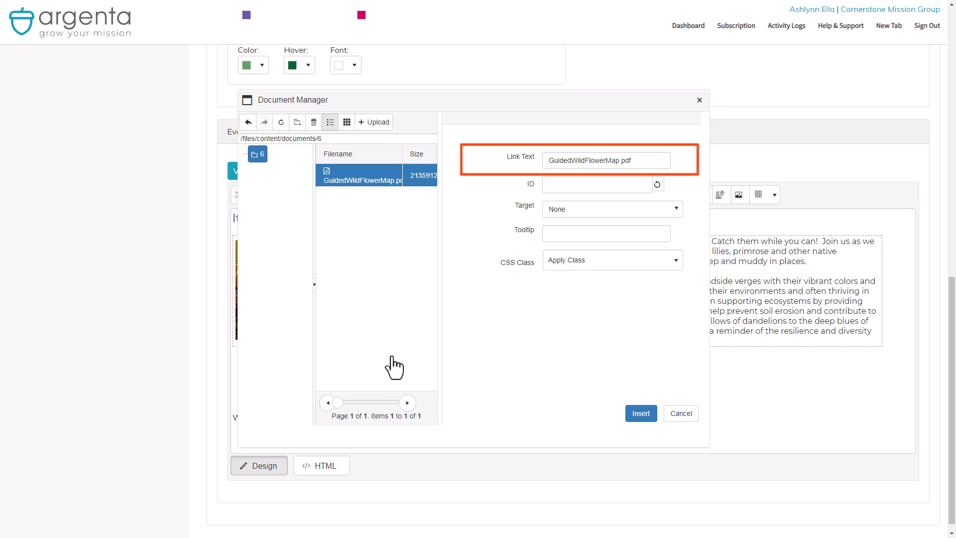
Step: Insert the uploaded PDF as a link with the text "Guided Wildflower Map" and the target New Window
{"action": "left_click_drag", "start_coordinate": [548, 160], "coordinate": [680, 132]}
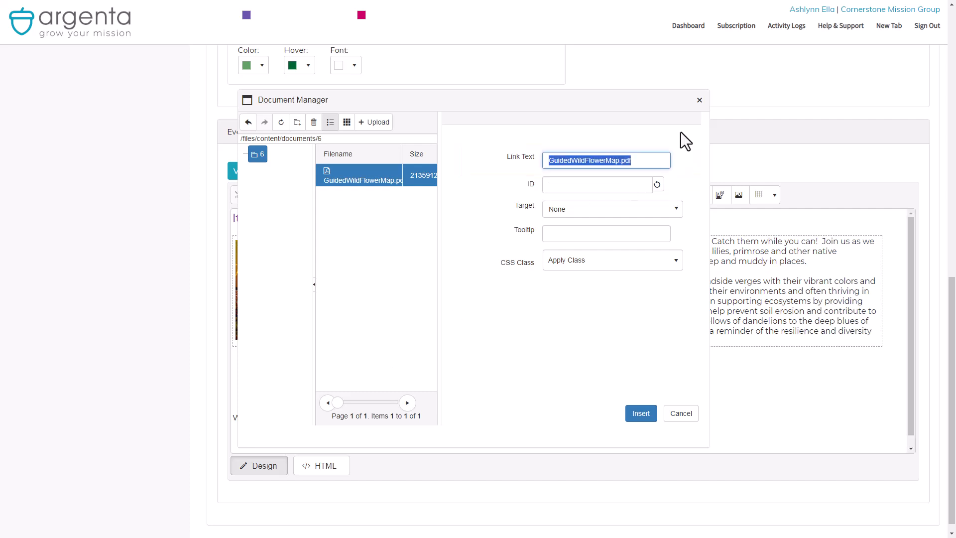
{"action": "type", "text": "Guided Wildflower Map"}
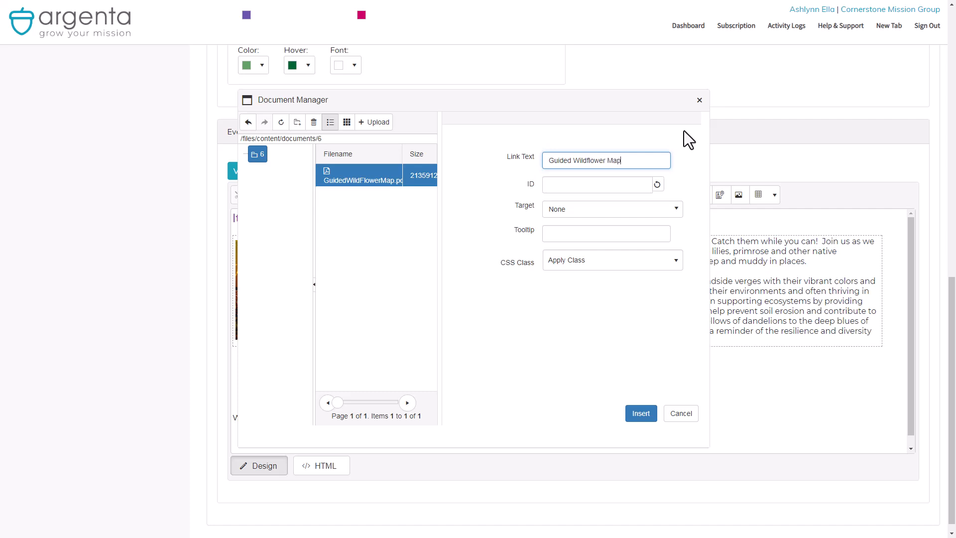
{"action": "left_click", "coordinate": [685, 130]}
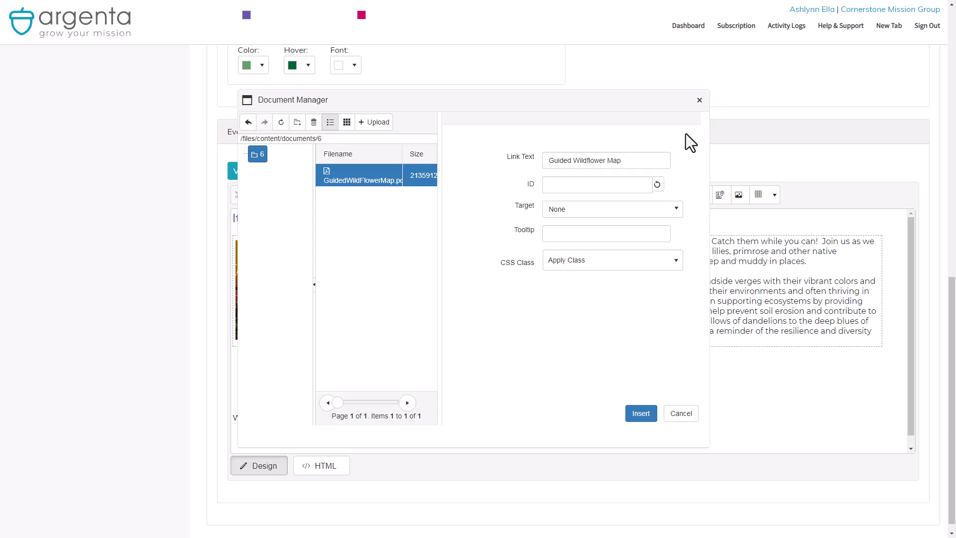
{"action": "left_click", "coordinate": [677, 212]}
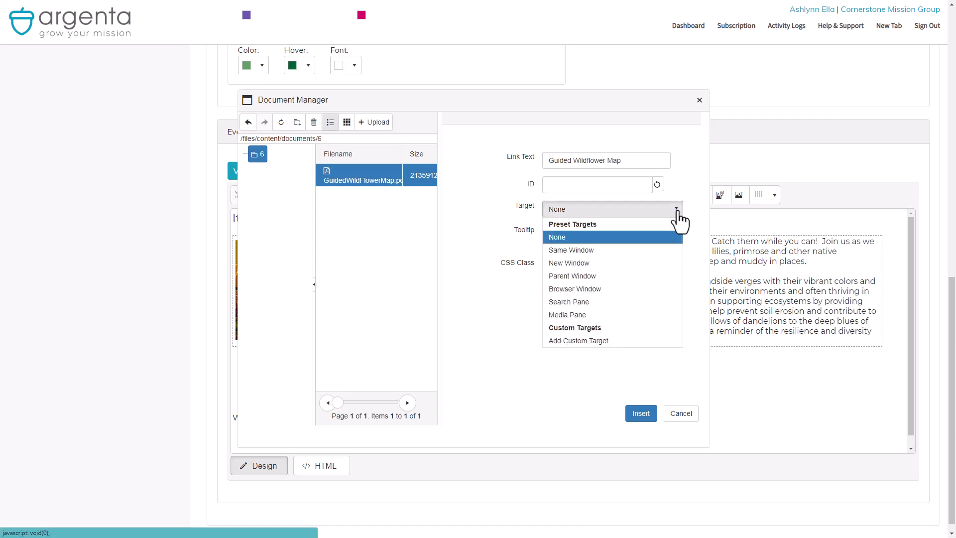
{"action": "left_click", "coordinate": [668, 262]}
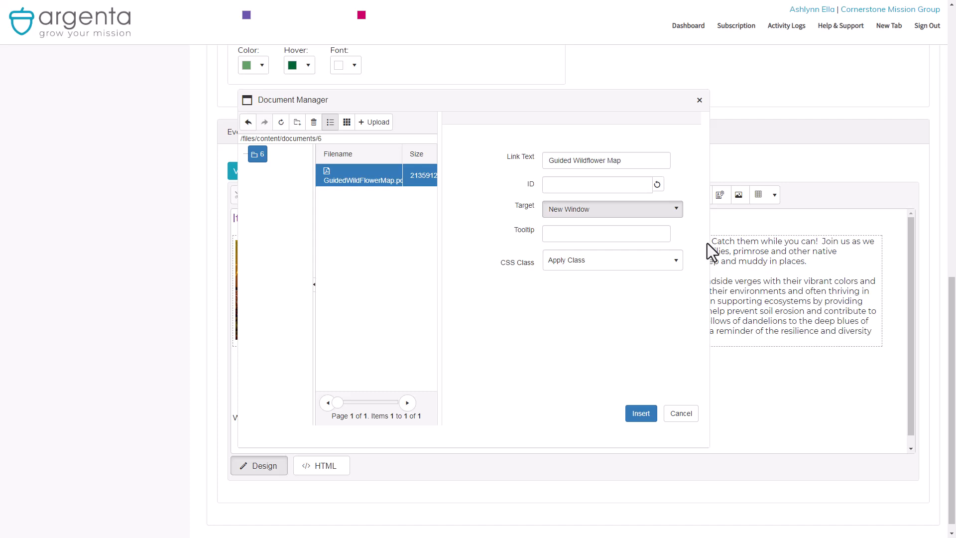
{"action": "left_click", "coordinate": [642, 416]}
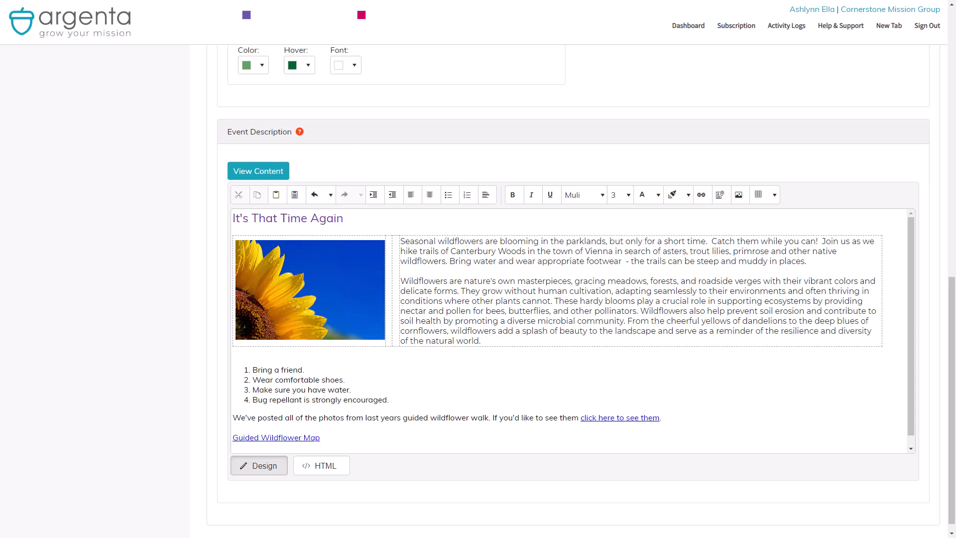
Step: Add "Don't forget to download your" before the map link and ". It's helpful for finding your way through the garden." after it
{"action": "key", "text": "Up"}
{"action": "type", "text": "Don't forg"}
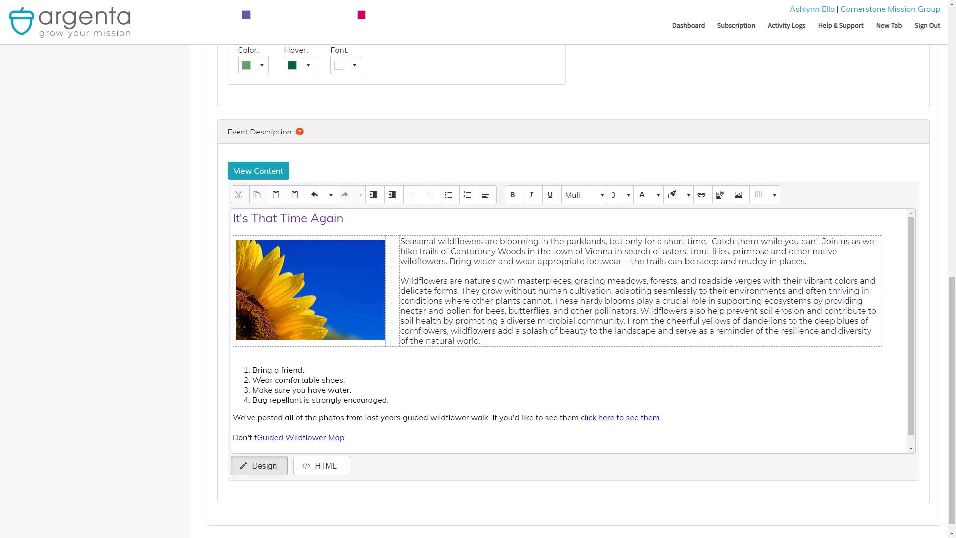
{"action": "type", "text": "et to dow"}
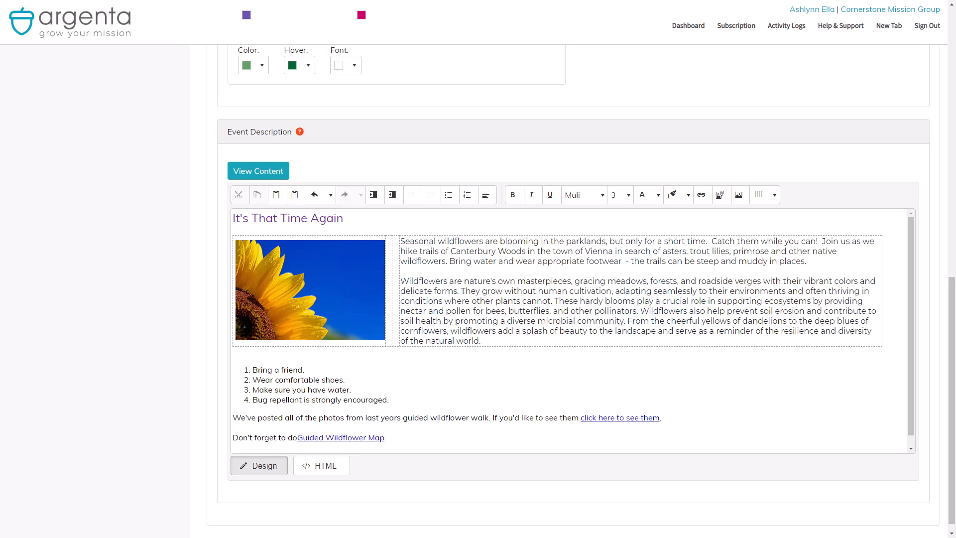
{"action": "type", "text": "nload your"}
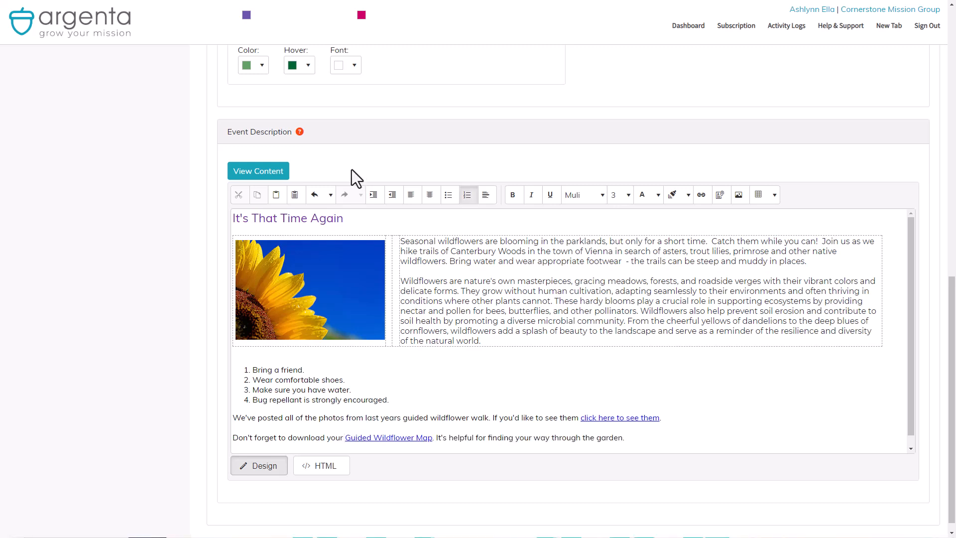
Step: Switch the description back to content view and preview the public form to check the map download sentence
{"action": "left_click", "coordinate": [252, 181]}
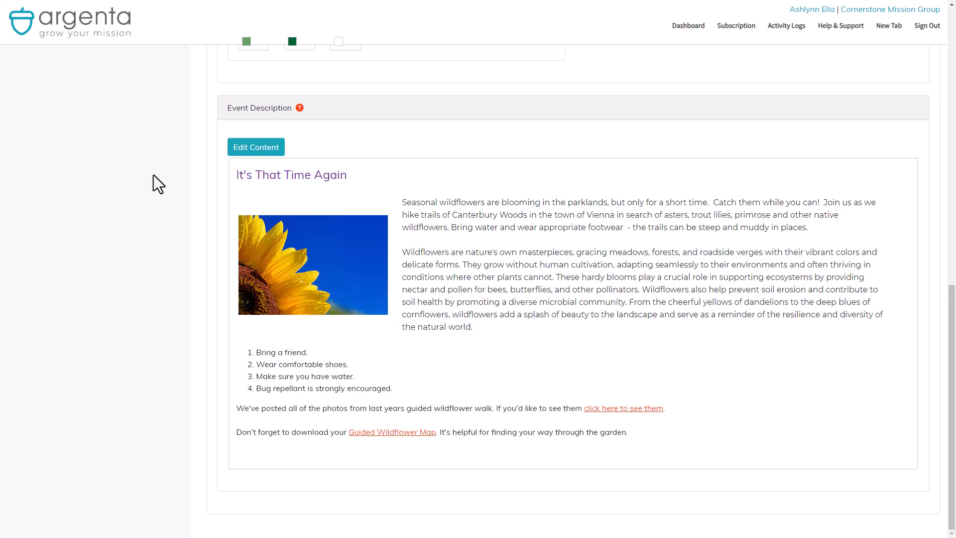
{"action": "scroll", "coordinate": [201, 201], "scroll_direction": "up", "scroll_amount": 10}
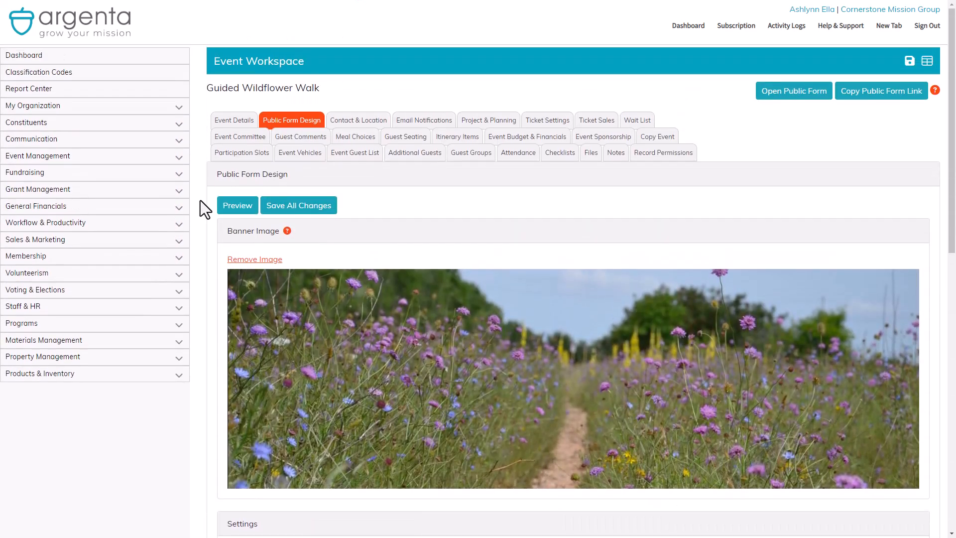
{"action": "left_click", "coordinate": [229, 210]}
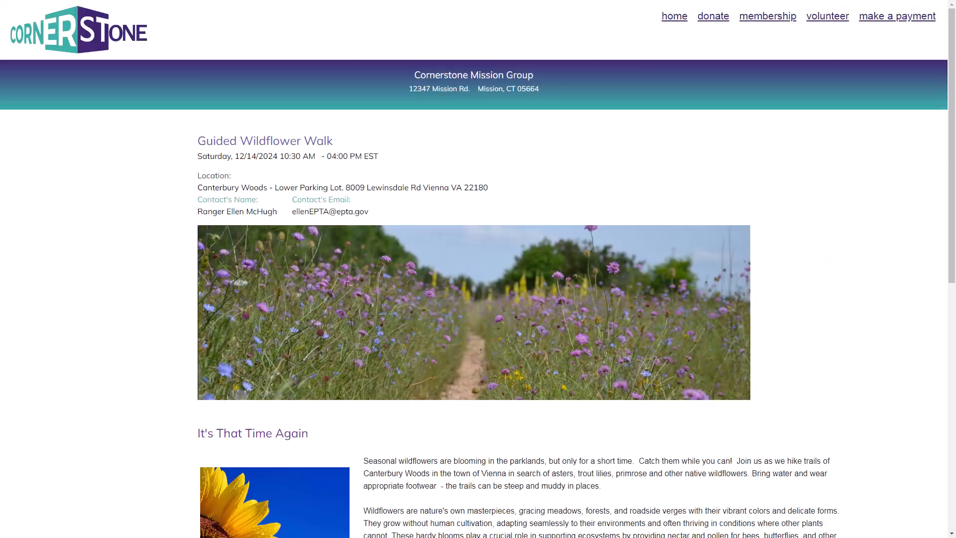
{"action": "scroll", "coordinate": [478, 269], "scroll_direction": "down", "scroll_amount": 5}
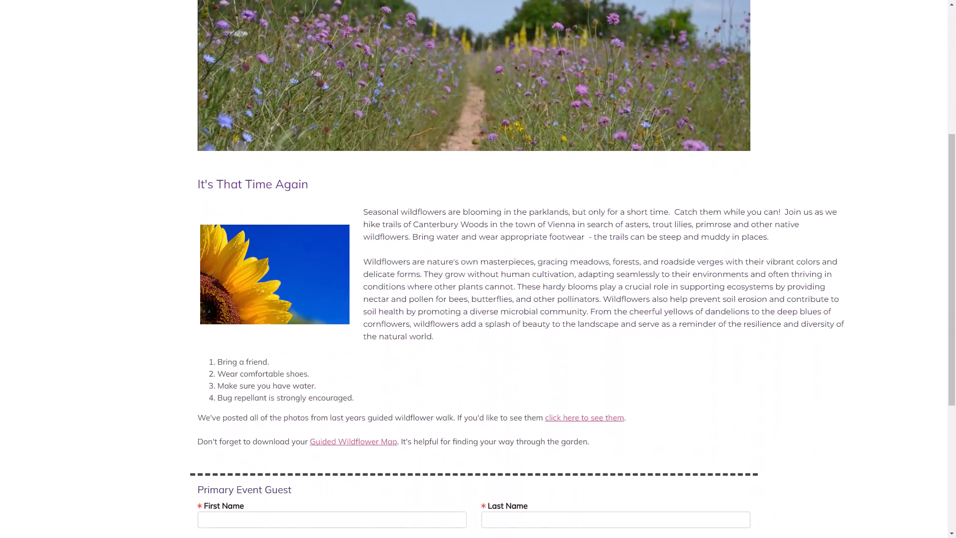